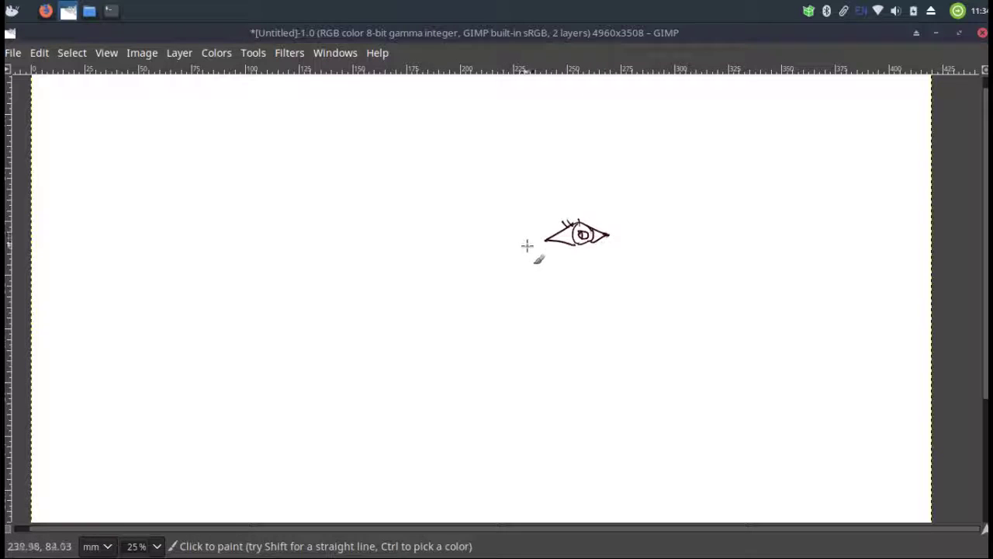
- Draw the inner crease and the eyebrow around the existing eye, and sketch the nose with its nostril to the left of it
drag(535, 222, 564, 264)
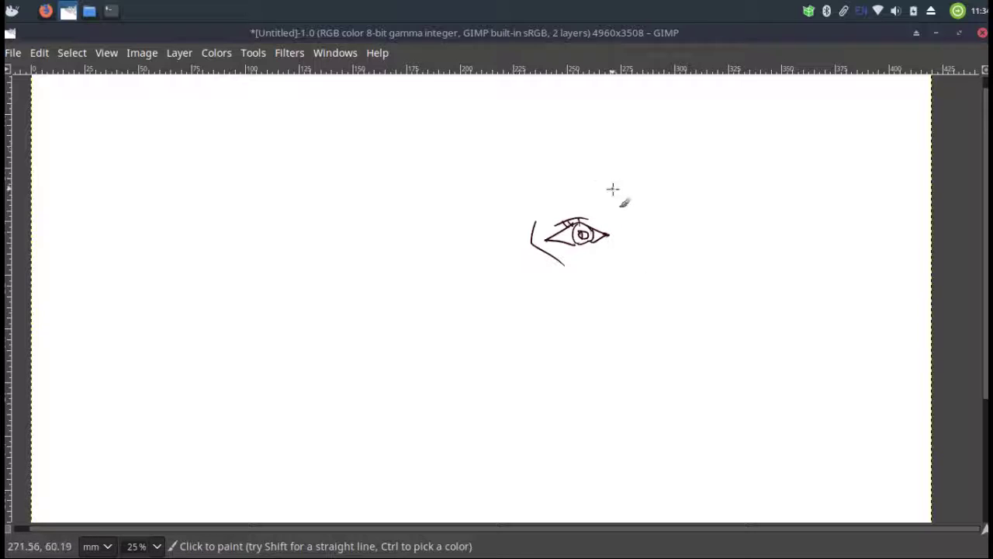
mouse_move(628, 201)
mouse_down()
mouse_move(604, 181)
mouse_move(549, 170)
mouse_move(504, 180)
mouse_move(503, 172)
mouse_move(520, 158)
mouse_move(517, 172)
mouse_move(551, 162)
mouse_move(558, 173)
mouse_move(551, 167)
mouse_move(612, 173)
mouse_move(622, 192)
mouse_move(612, 172)
mouse_move(631, 202)
mouse_up()
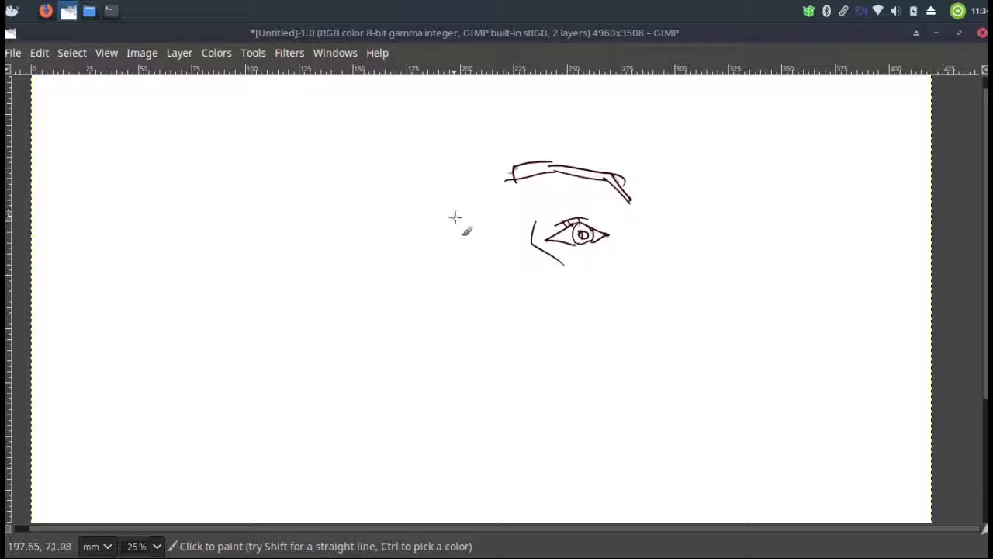
mouse_move(468, 204)
mouse_down()
mouse_move(442, 270)
mouse_move(461, 284)
mouse_move(479, 268)
mouse_move(489, 282)
mouse_move(471, 281)
mouse_move(501, 281)
mouse_move(491, 289)
mouse_up()
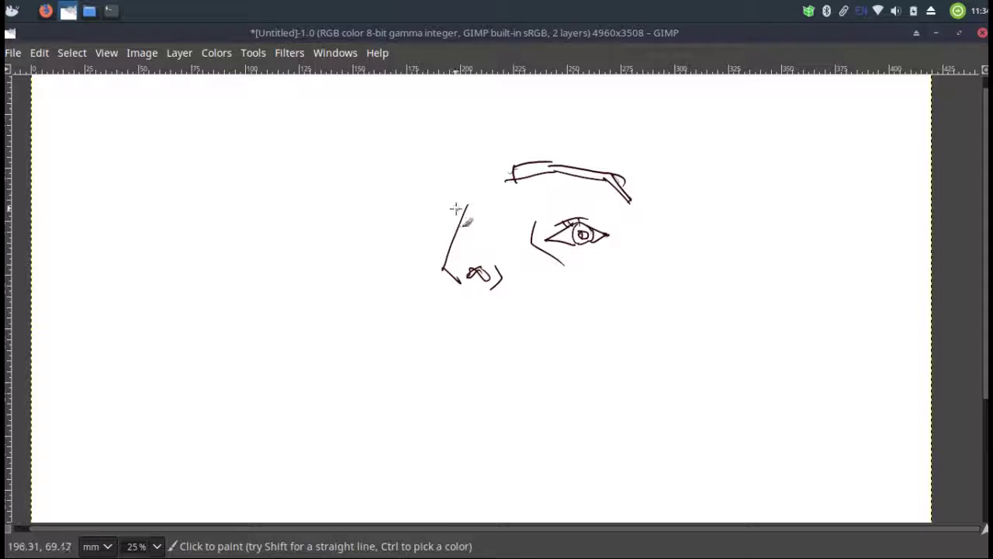
- Draw the second eye and its eyebrow left of the nose, and outline the brow, temple and forehead on that side
mouse_move(457, 209)
mouse_down()
mouse_move(438, 212)
mouse_move(448, 223)
mouse_up()
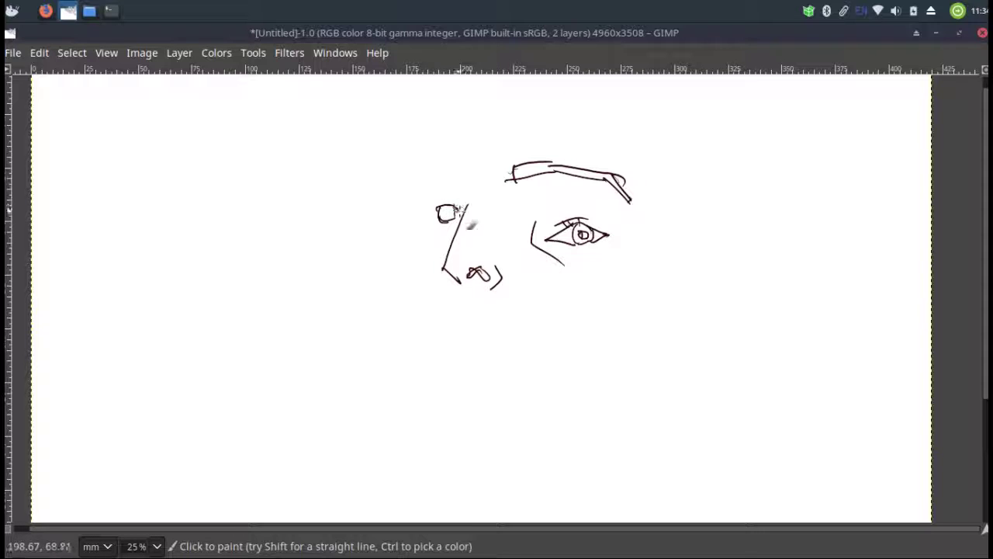
mouse_move(417, 212)
mouse_down()
mouse_move(442, 225)
mouse_move(412, 196)
mouse_move(419, 221)
mouse_move(402, 191)
mouse_move(423, 147)
mouse_move(419, 168)
mouse_move(455, 158)
mouse_move(466, 180)
mouse_move(419, 177)
mouse_up()
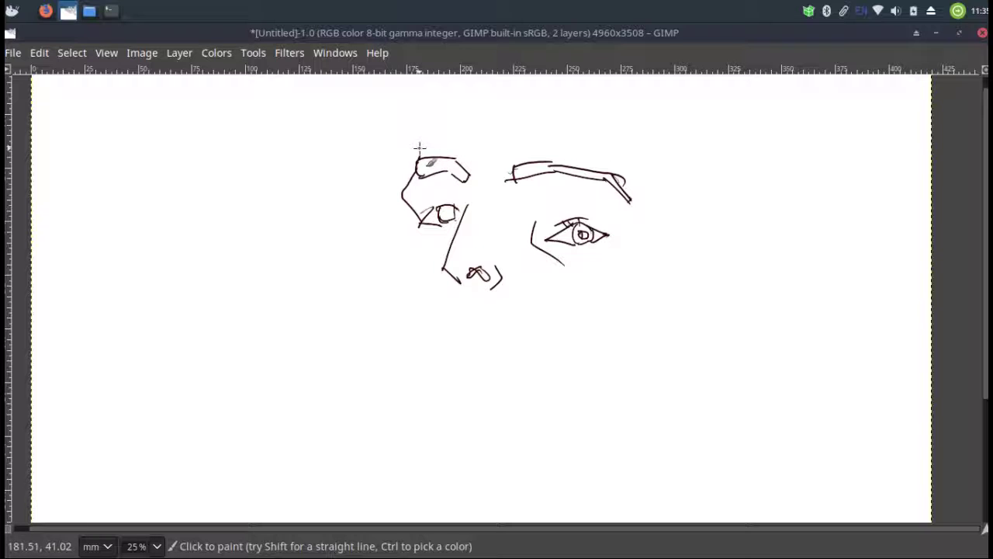
mouse_move(428, 155)
mouse_down()
mouse_move(432, 118)
mouse_move(457, 75)
mouse_up()
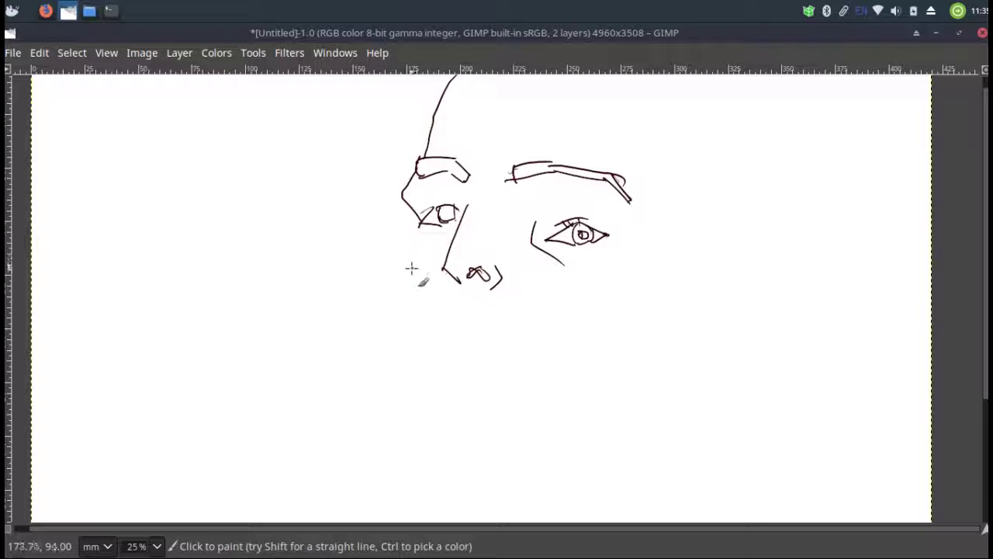
mouse_move(421, 224)
mouse_down()
mouse_move(422, 243)
mouse_move(406, 258)
mouse_up()
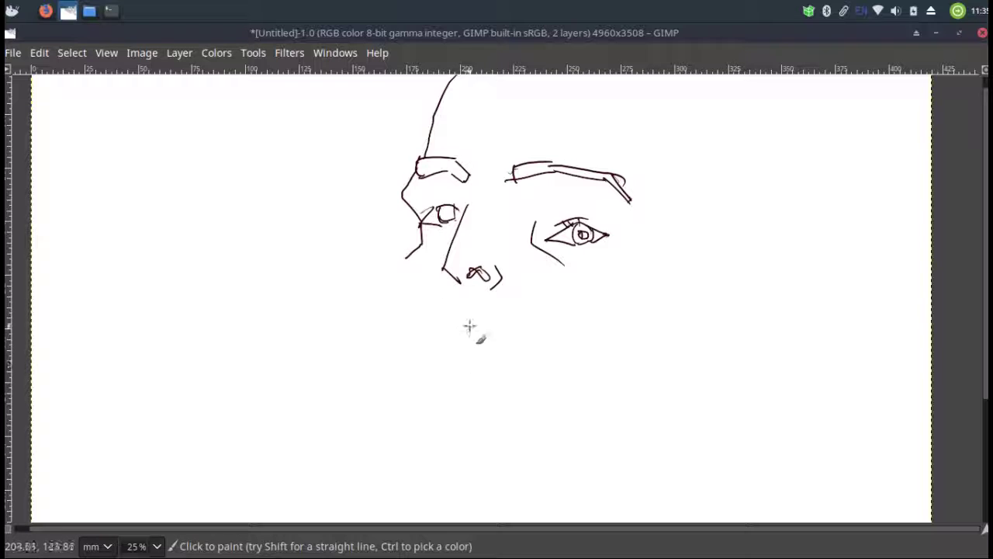
- Draw the two groove lines beneath the nose and the mouth with pointed upper lip, parting line and lower lip
mouse_move(462, 296)
mouse_down()
mouse_move(462, 313)
mouse_move(475, 317)
mouse_up()
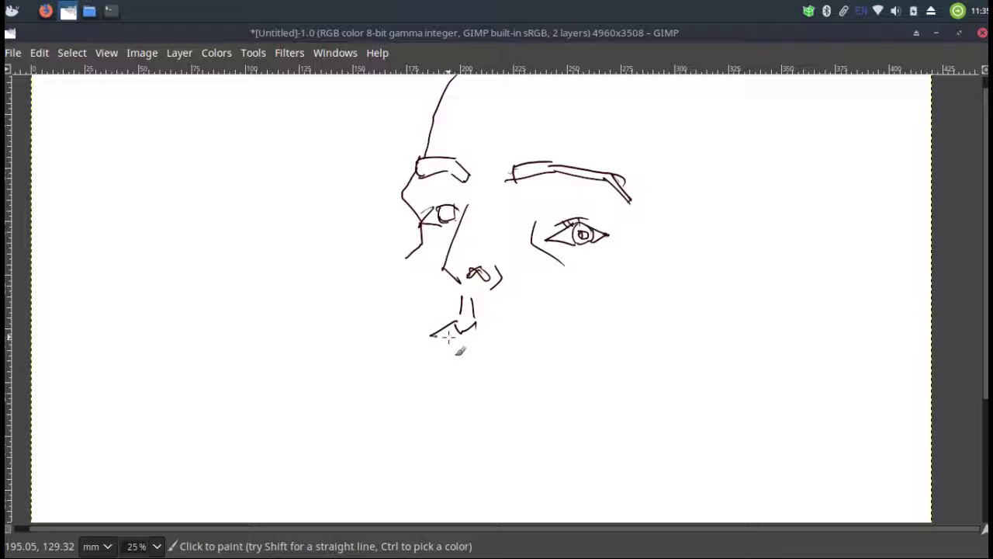
drag(476, 326, 526, 340)
drag(431, 335, 535, 339)
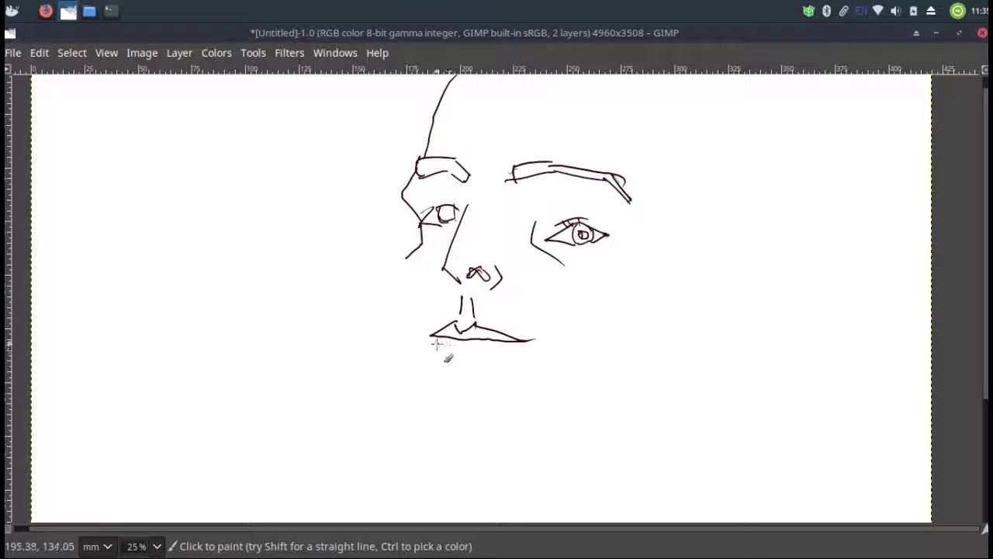
mouse_move(427, 341)
mouse_down()
mouse_move(437, 351)
mouse_move(528, 342)
mouse_move(450, 349)
mouse_up()
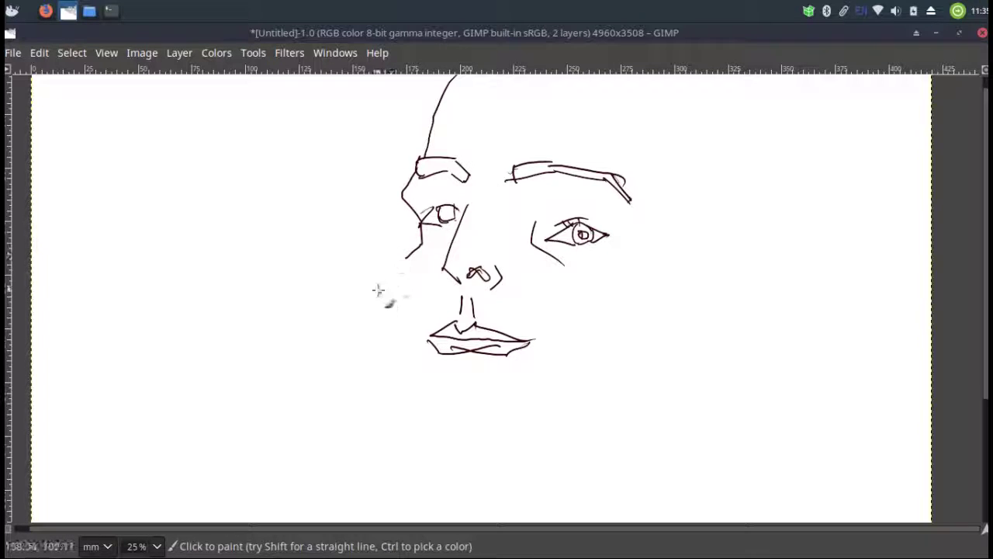
- Outline the face from the left cheek around the chin and jaw, and add the right edge of the forehead
mouse_move(397, 262)
mouse_down()
mouse_move(409, 342)
mouse_move(443, 413)
mouse_up()
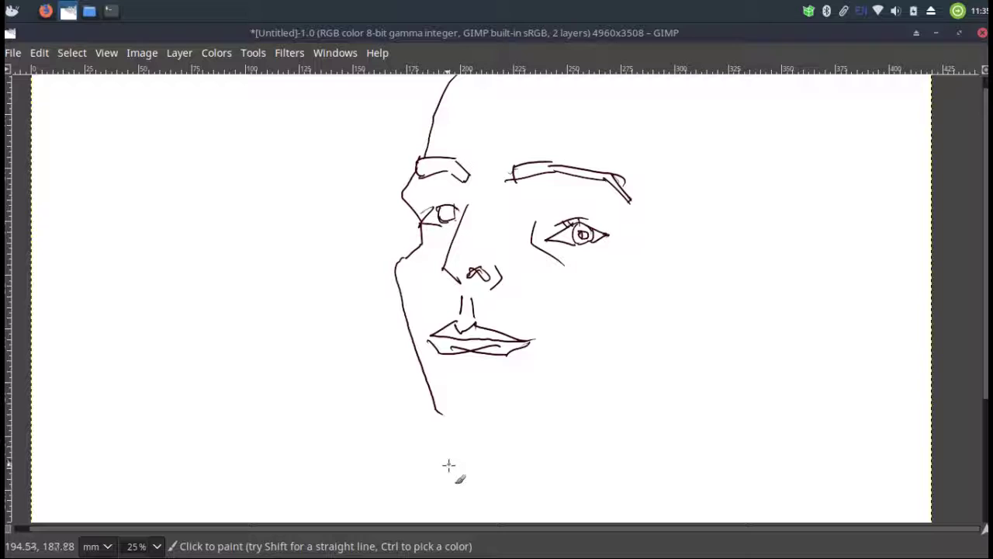
mouse_move(446, 424)
mouse_down()
mouse_move(512, 426)
mouse_move(629, 389)
mouse_move(707, 309)
mouse_up()
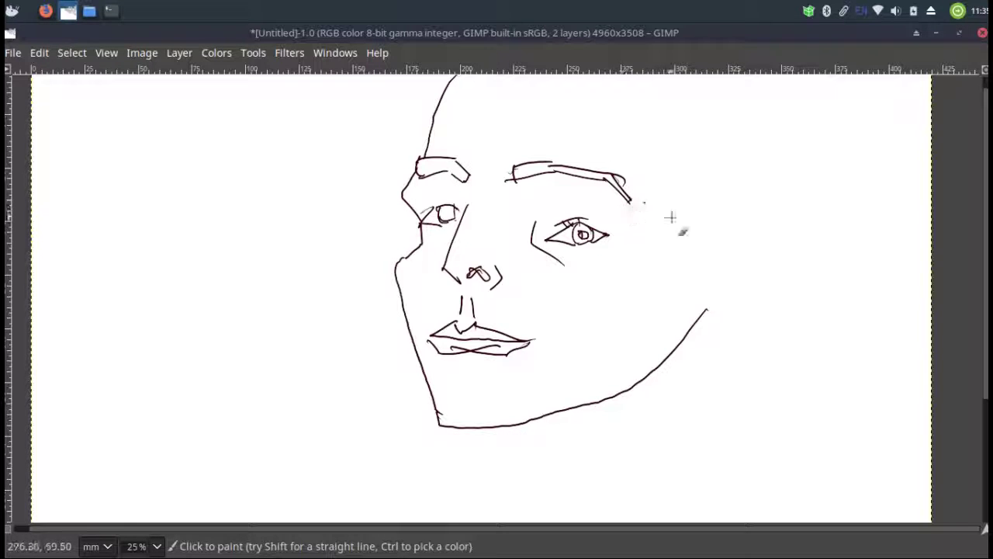
mouse_move(678, 194)
mouse_down()
mouse_move(684, 256)
mouse_move(658, 129)
mouse_up()
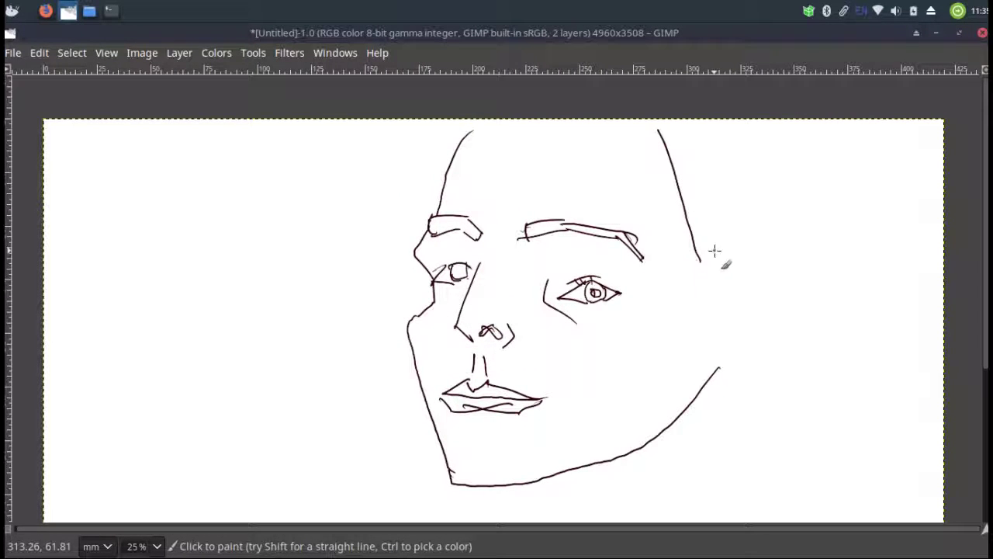
- Draw the ear with its inner folds, a second jaw line below it and the rear neck line
mouse_move(707, 261)
mouse_down()
mouse_move(731, 225)
mouse_move(766, 244)
mouse_move(733, 321)
mouse_move(706, 307)
mouse_move(702, 278)
mouse_move(707, 316)
mouse_move(659, 402)
mouse_move(599, 454)
mouse_move(660, 406)
mouse_move(582, 459)
mouse_move(537, 492)
mouse_up()
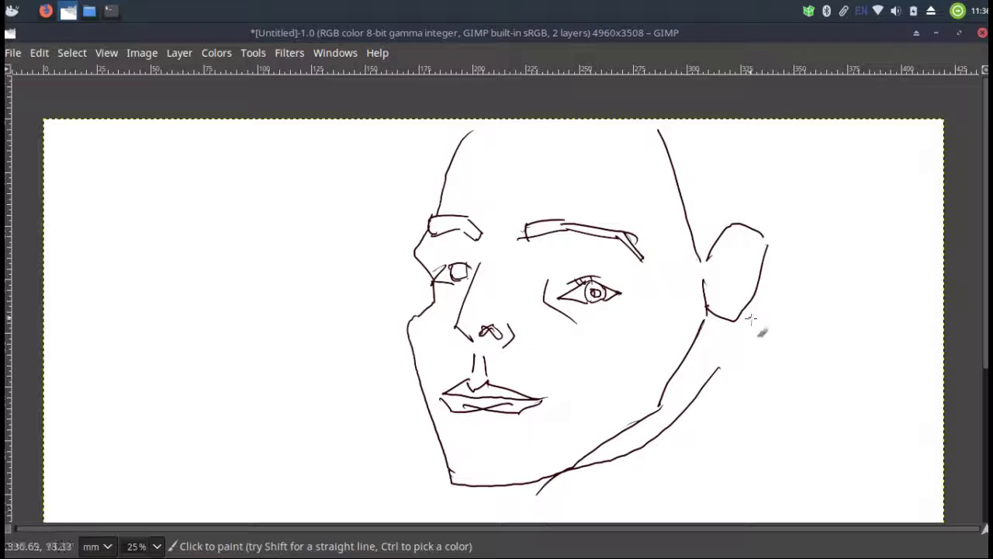
mouse_move(710, 326)
mouse_down()
mouse_move(696, 377)
mouse_move(712, 504)
mouse_up()
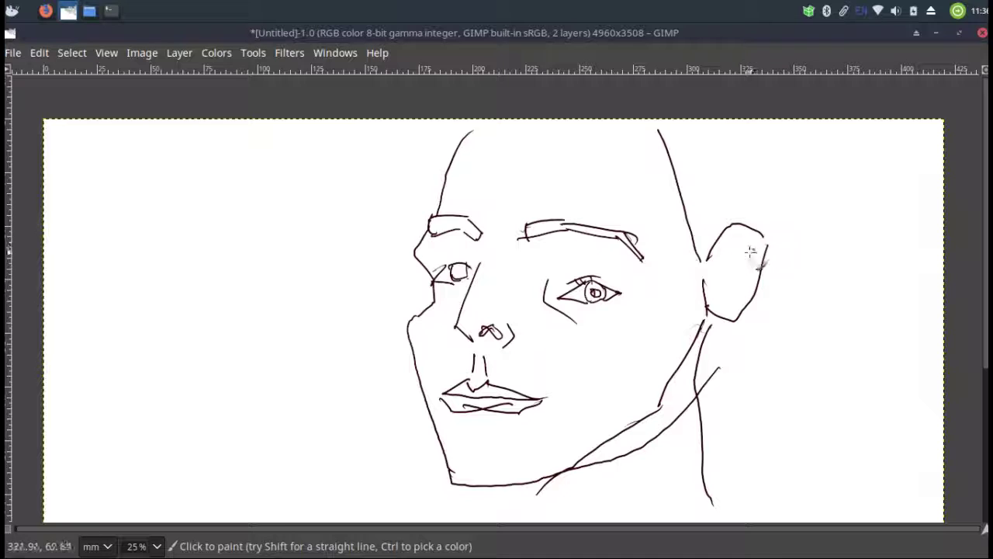
mouse_move(739, 231)
mouse_down()
mouse_move(747, 293)
mouse_move(722, 299)
mouse_move(714, 289)
mouse_move(732, 265)
mouse_up()
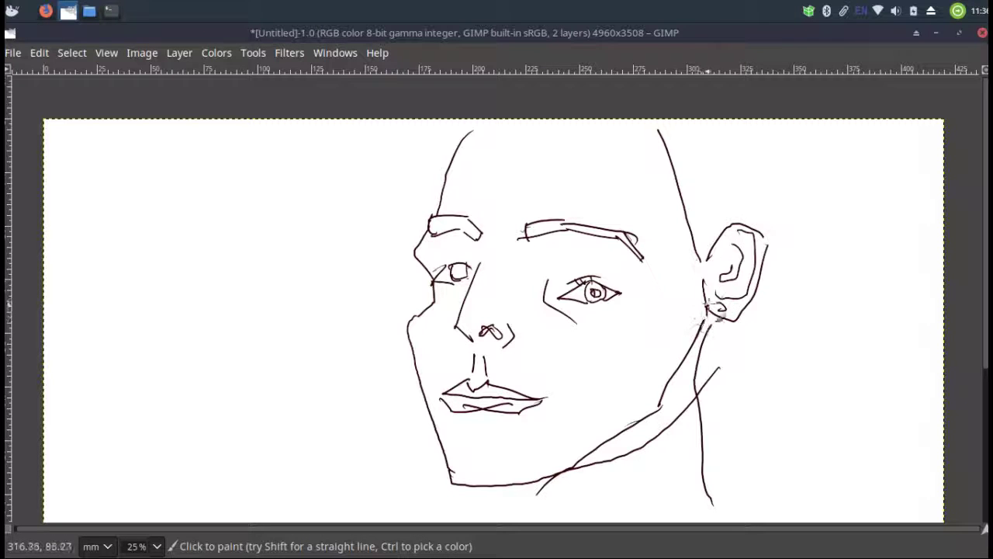
- Draw a small star-shaped flower above the ear and a long wavy outer hair line down the right side
scroll(776, 295, up, 2)
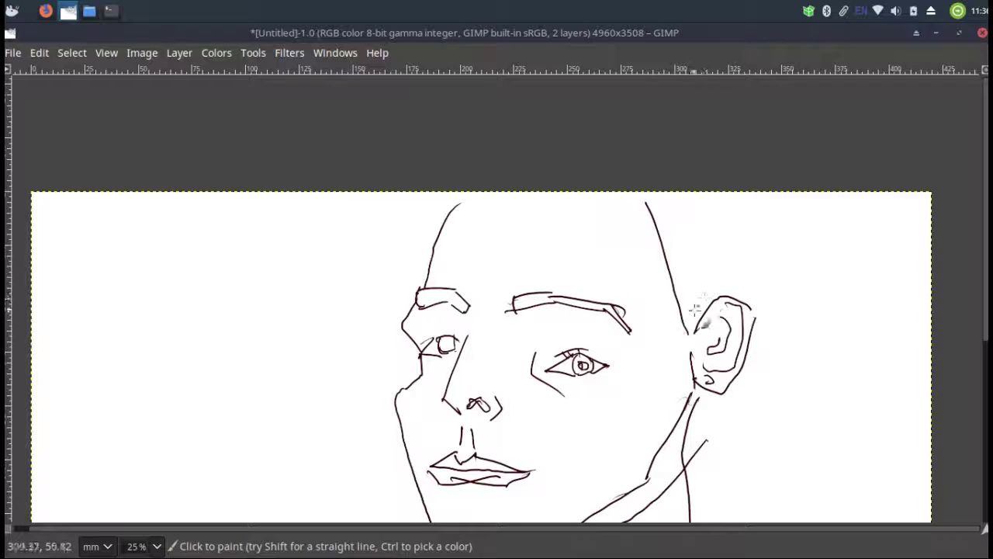
mouse_move(699, 289)
mouse_down()
mouse_move(691, 306)
mouse_move(703, 295)
mouse_move(713, 315)
mouse_move(706, 295)
mouse_move(718, 299)
mouse_up()
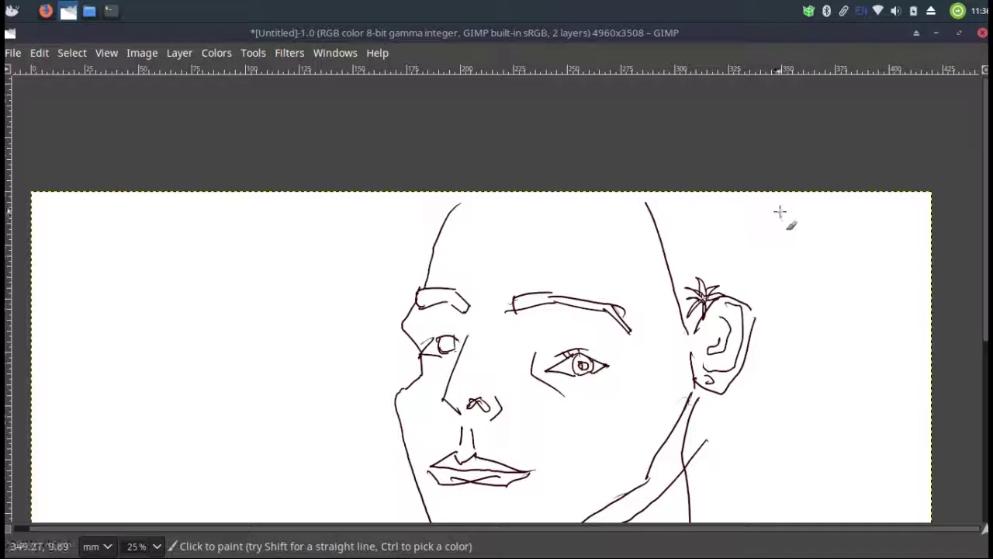
mouse_move(784, 203)
mouse_down()
mouse_move(832, 311)
mouse_move(839, 481)
mouse_up()
scroll(815, 375, down, 5)
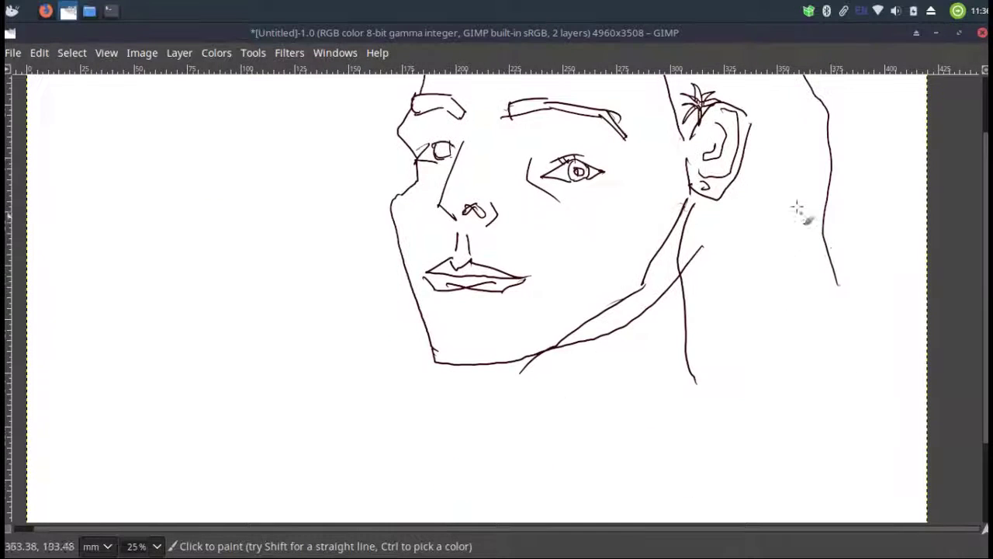
drag(838, 293, 861, 403)
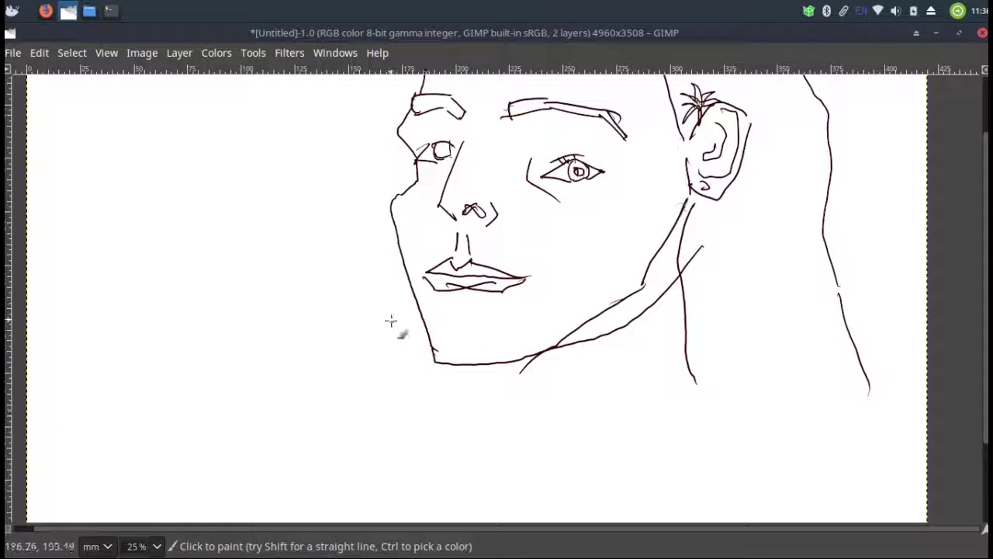
- Draw the front neck lines below the chin, the left shoulder line and a collarbone stroke beneath it
drag(448, 363, 413, 454)
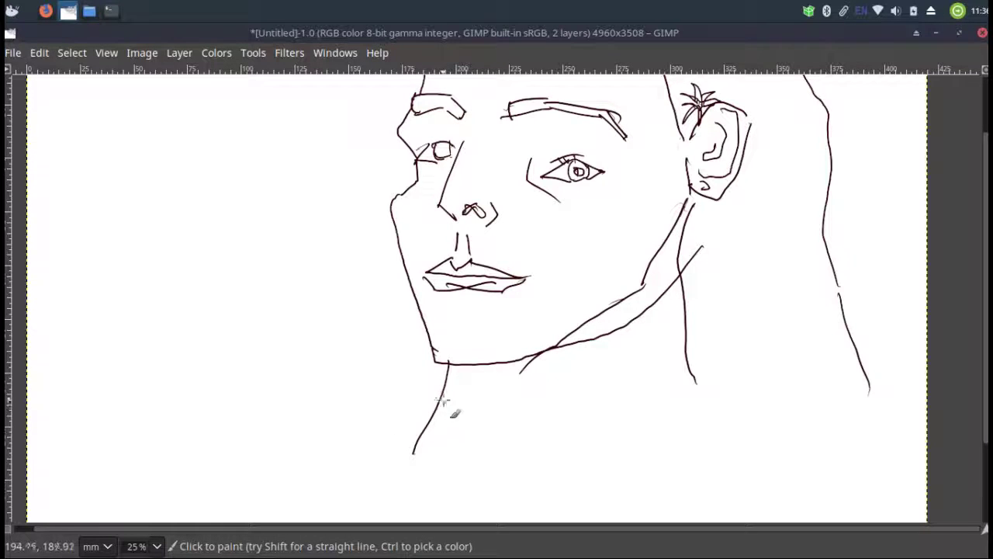
drag(449, 363, 444, 467)
drag(448, 391, 365, 424)
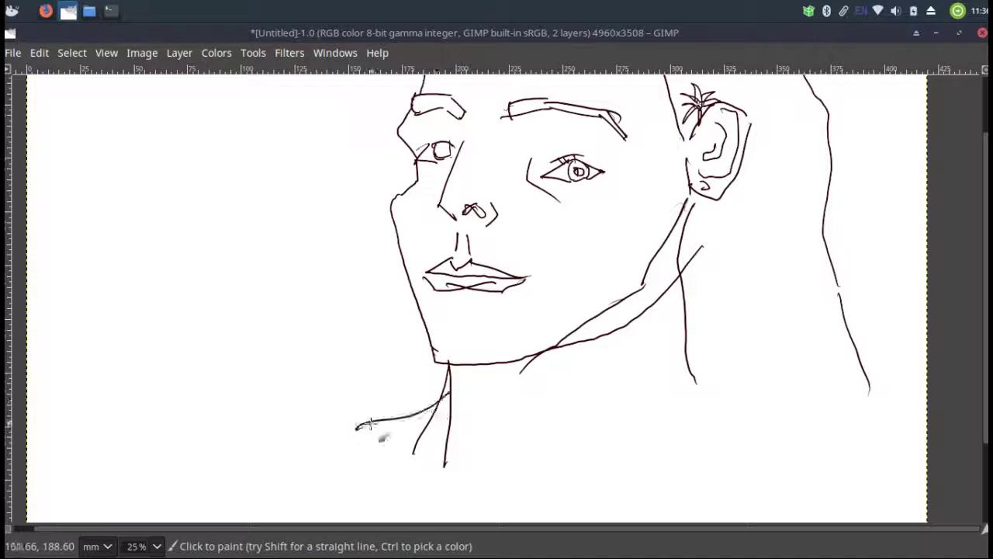
drag(349, 465, 421, 487)
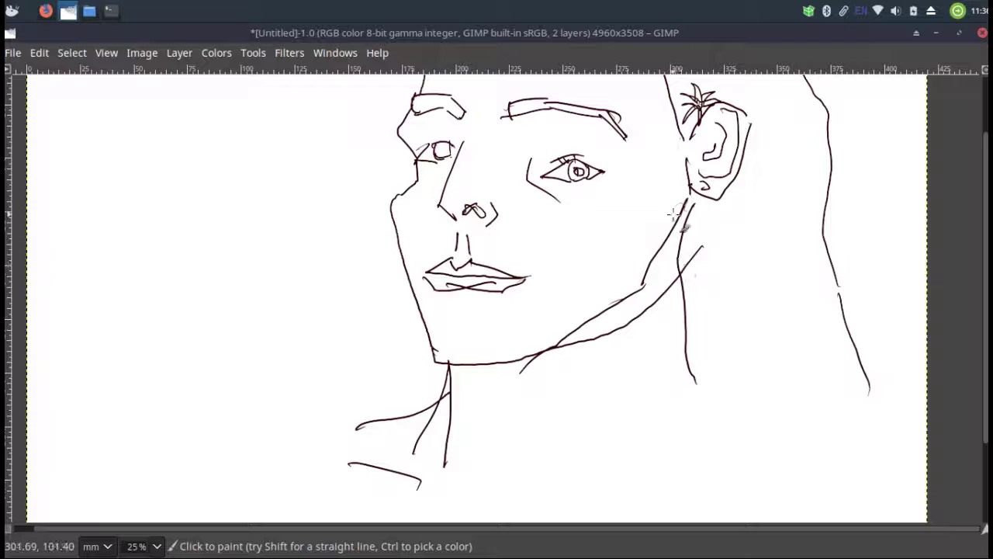
- Draw another neck line below the ear, a second wavy hair line and the right shoulder running down into the upper arm
mouse_move(687, 203)
mouse_down()
mouse_move(657, 303)
mouse_move(674, 419)
mouse_move(695, 448)
mouse_up()
mouse_move(661, 419)
mouse_down()
mouse_move(824, 471)
mouse_move(799, 496)
mouse_move(807, 493)
mouse_move(780, 361)
mouse_move(788, 212)
mouse_move(811, 140)
mouse_move(775, 79)
mouse_up()
scroll(817, 307, up, 1)
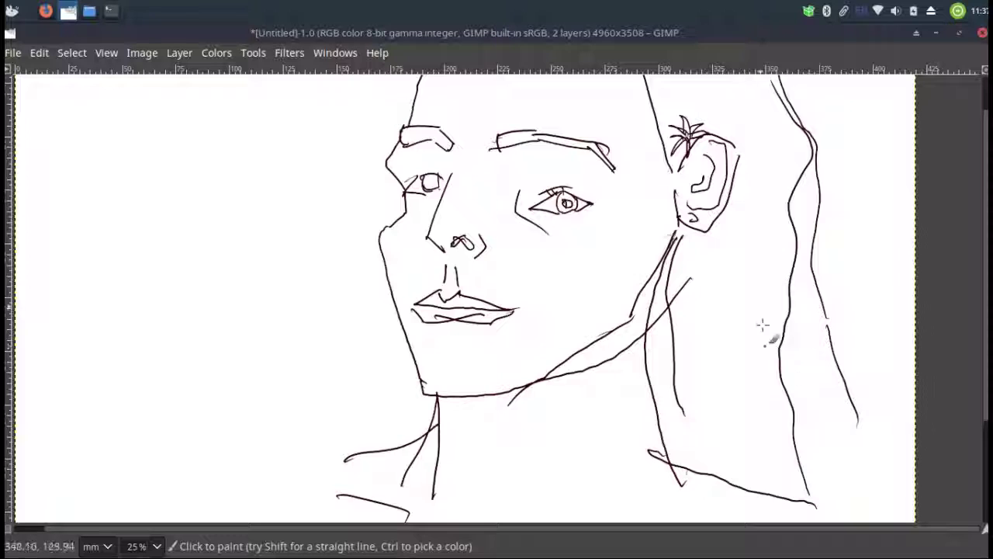
scroll(763, 326, down, 2)
mouse_move(777, 370)
mouse_down()
mouse_move(822, 396)
mouse_move(820, 477)
mouse_up()
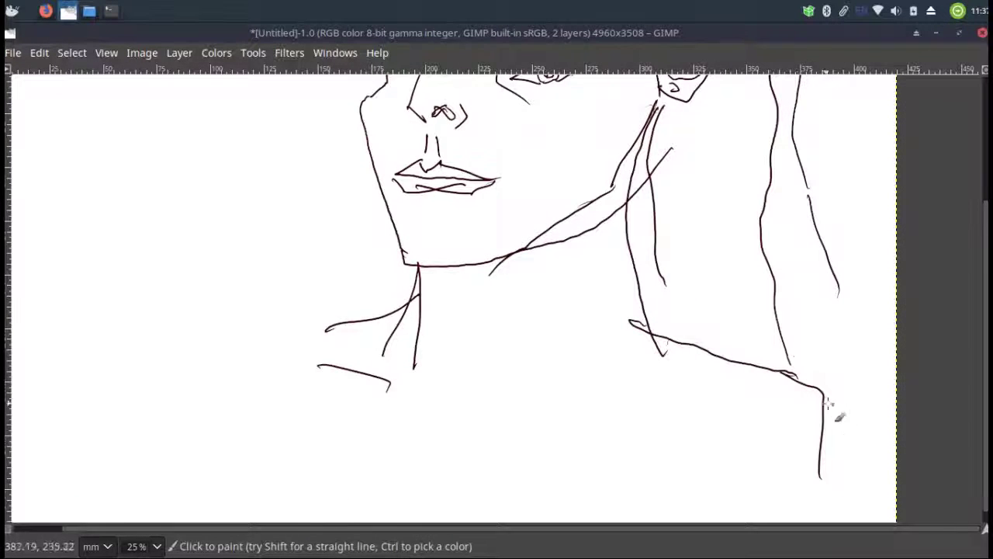
- Extend the right arm to the canvas's lower edge with angled strokes, and draw a long slanted line across the chest
scroll(828, 402, down, 3)
drag(851, 296, 808, 352)
drag(800, 277, 731, 340)
drag(627, 337, 657, 366)
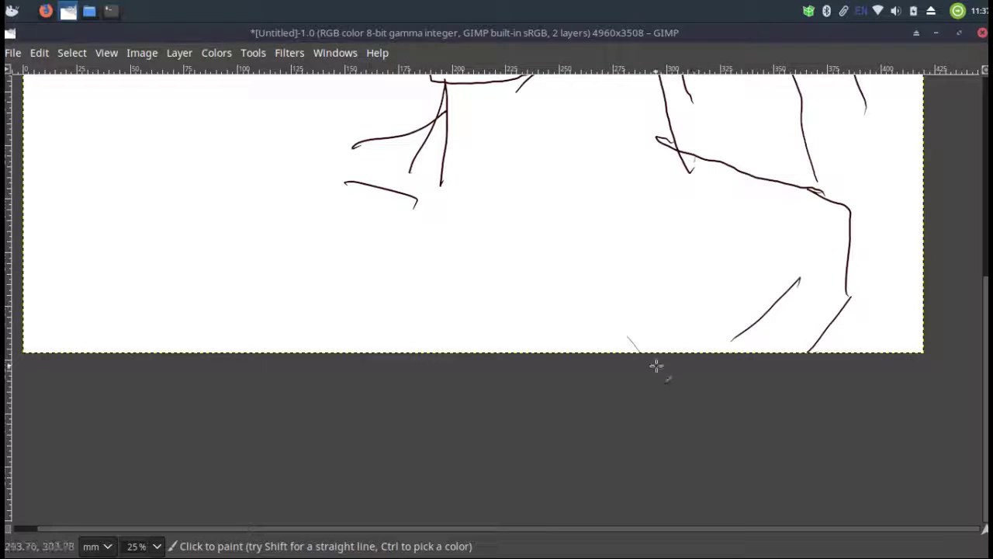
mouse_move(727, 334)
mouse_down()
mouse_move(546, 281)
mouse_move(373, 261)
mouse_up()
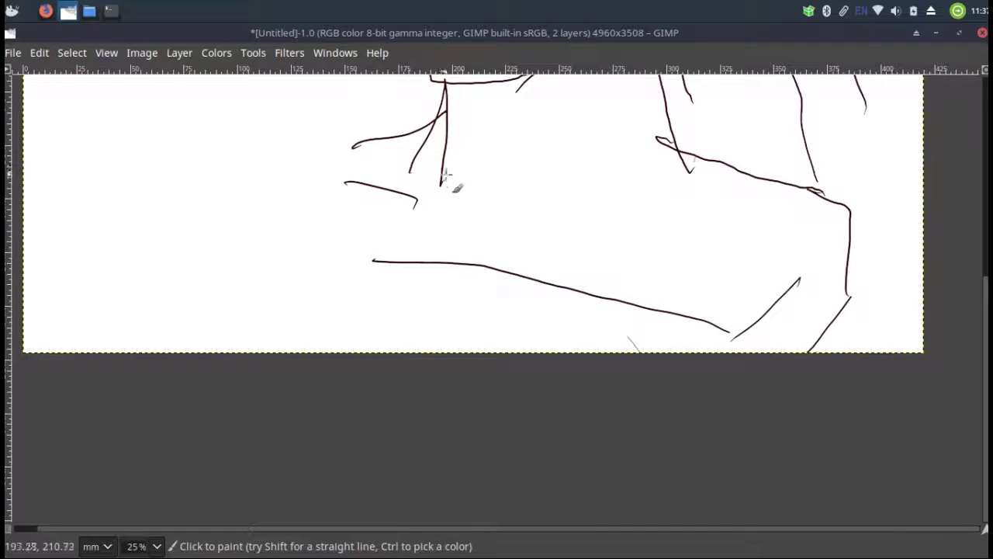
- Draw the left body edge down from the shoulder, extend the shoulder line outward and add slanted strokes below it
scroll(443, 178, up, 1)
scroll(443, 178, left, 3)
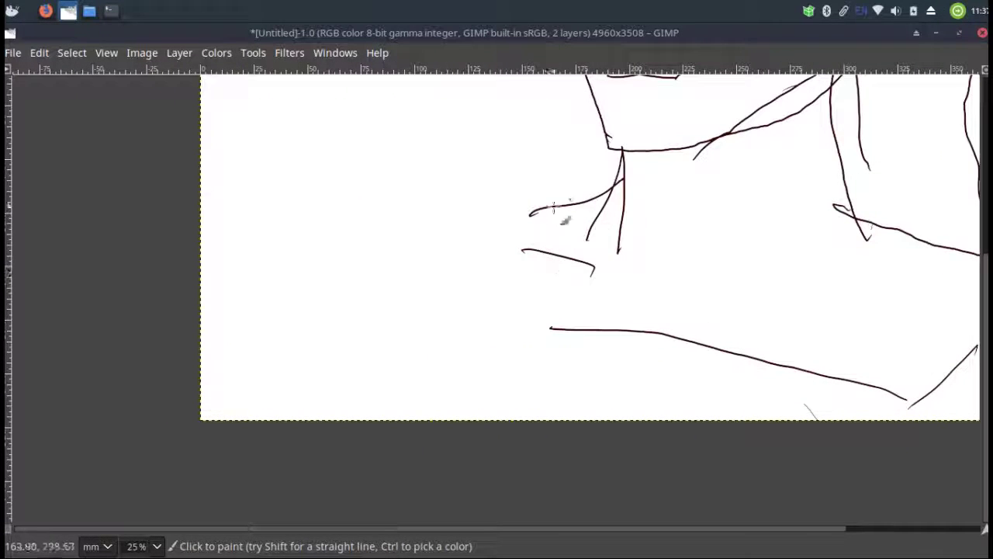
drag(527, 214, 468, 420)
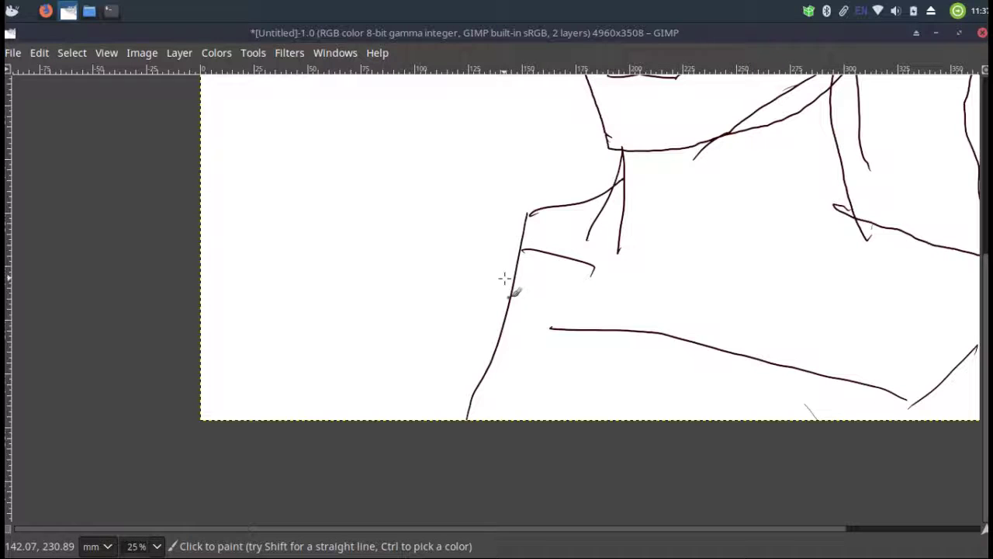
mouse_move(526, 207)
mouse_down()
mouse_move(454, 227)
mouse_move(467, 218)
mouse_move(417, 208)
mouse_move(394, 217)
mouse_up()
drag(408, 220, 397, 222)
drag(467, 235, 416, 399)
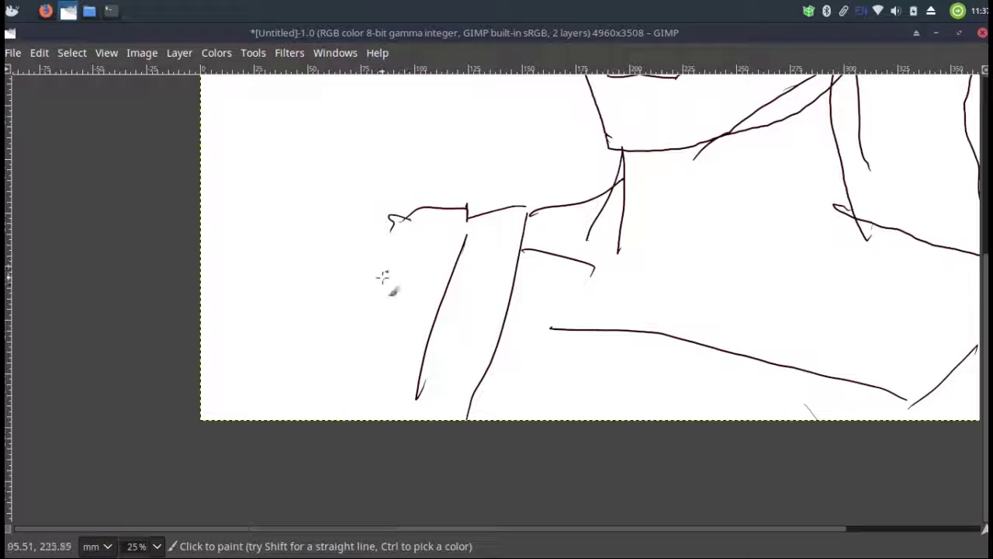
drag(390, 243, 338, 364)
drag(417, 276, 395, 327)
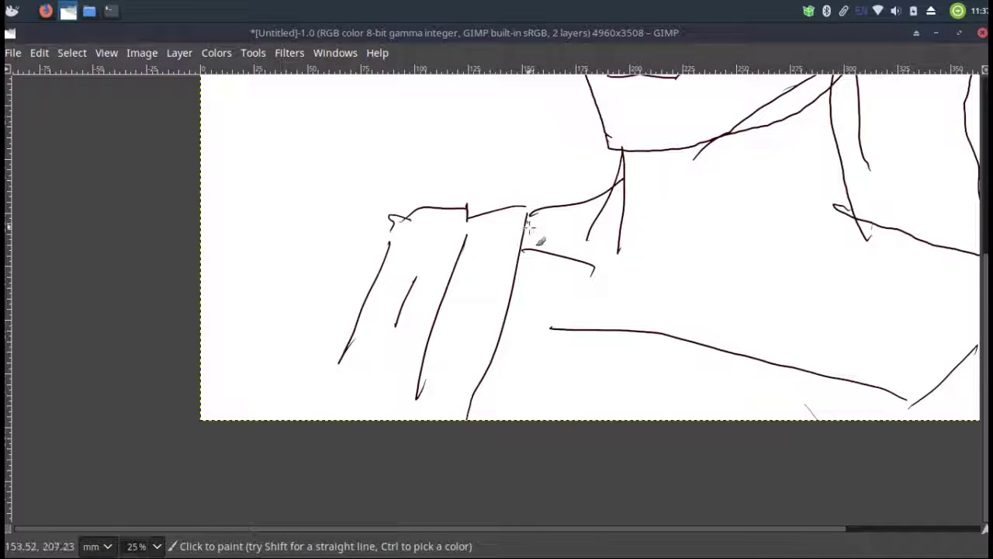
- Draw the wavy hair outline from the left shoulder up to near the canvas's upper edge, and add a pupil to the left eye
scroll(535, 236, up, 5)
mouse_move(439, 392)
mouse_down()
mouse_move(429, 320)
mouse_move(452, 265)
mouse_up()
scroll(515, 297, up, 1)
drag(514, 297, 537, 388)
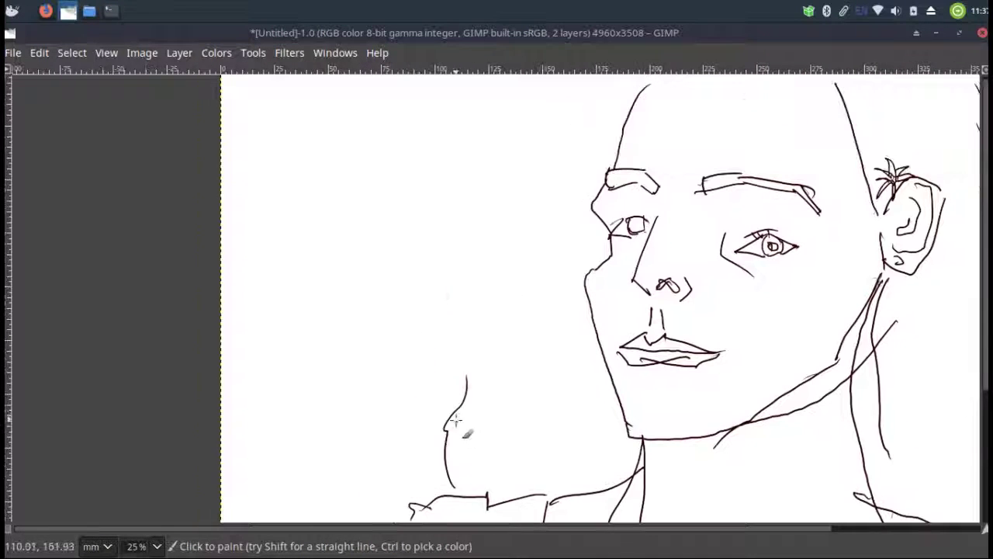
mouse_move(462, 365)
mouse_down()
mouse_move(521, 275)
mouse_move(534, 198)
mouse_up()
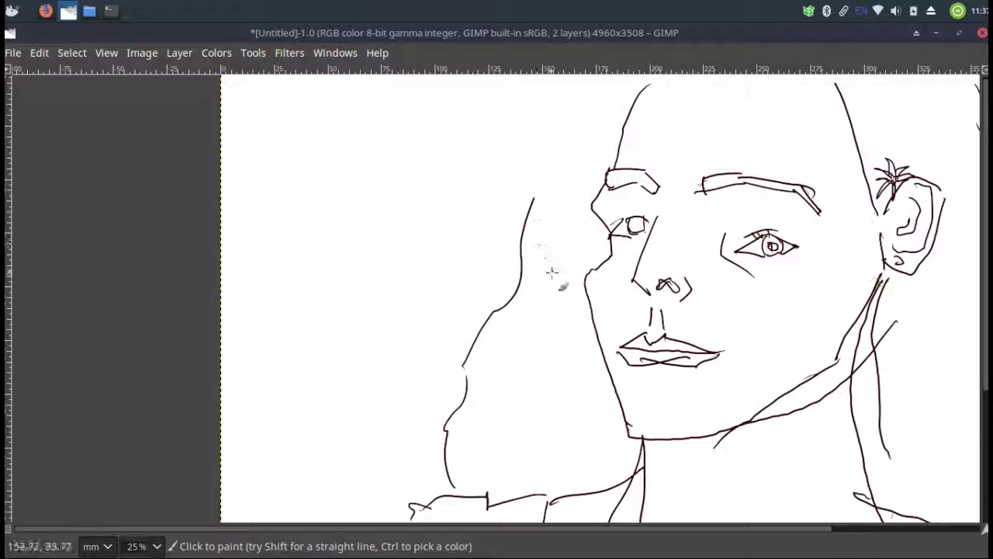
scroll(551, 272, up, 2)
drag(521, 278, 547, 165)
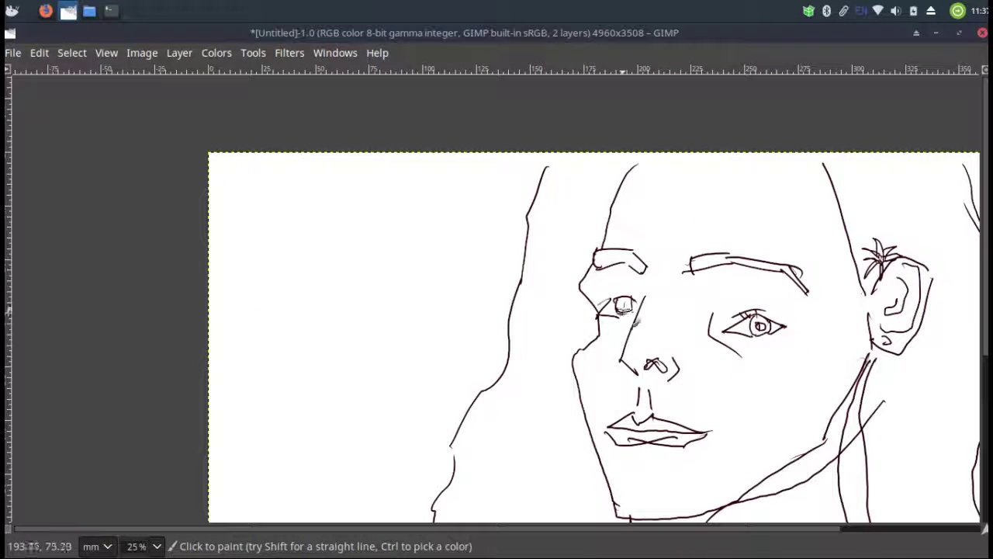
drag(622, 302, 625, 298)
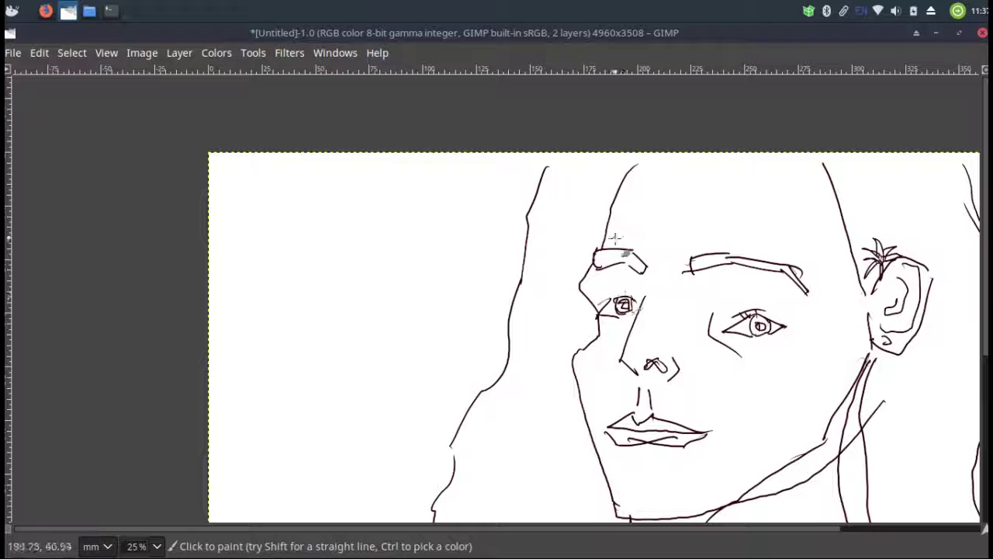
- Fill both eyebrows with dense hatching and darken the pupil of the eye nearer the ear
mouse_move(640, 265)
mouse_down()
mouse_move(627, 252)
mouse_move(594, 262)
mouse_up()
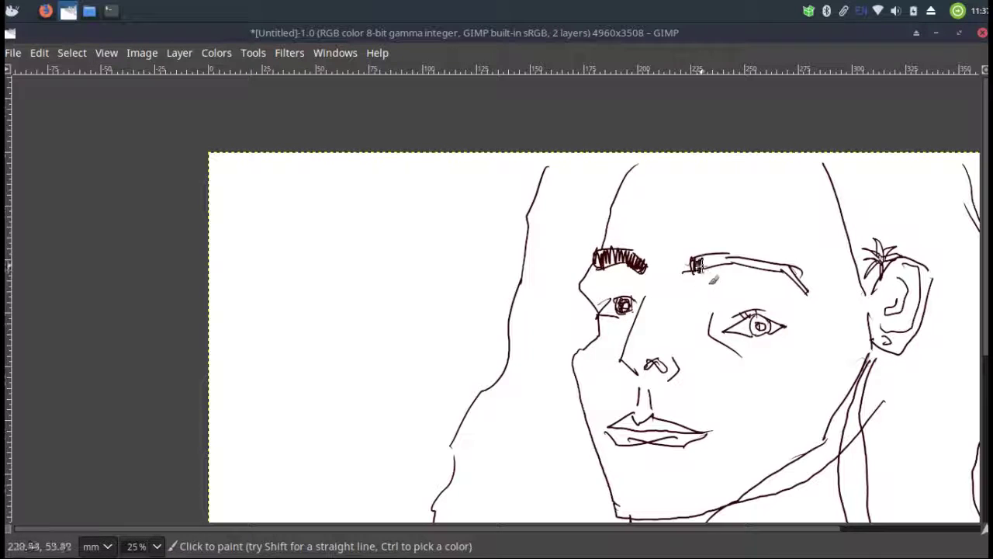
mouse_move(718, 268)
mouse_down()
mouse_move(710, 260)
mouse_move(771, 279)
mouse_move(784, 270)
mouse_move(807, 280)
mouse_move(809, 293)
mouse_up()
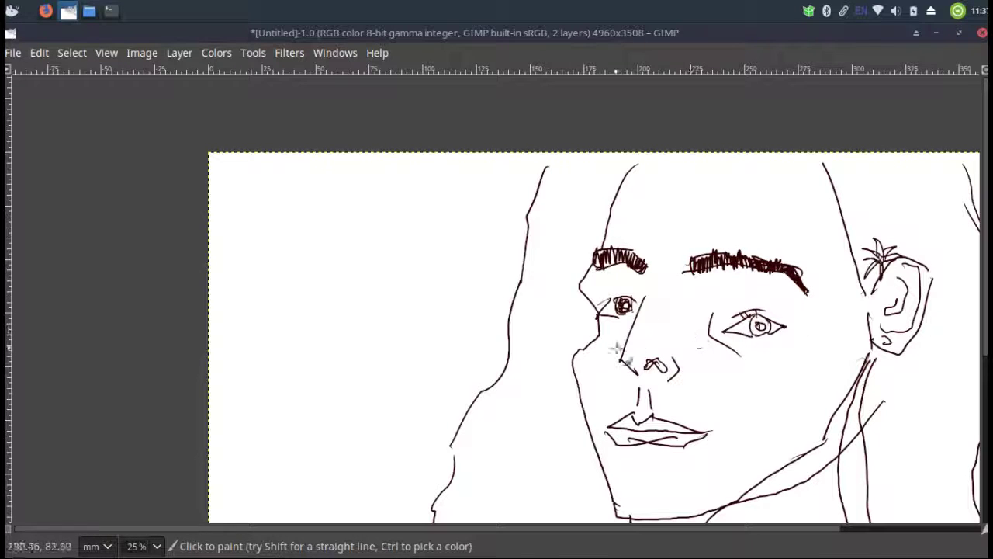
mouse_move(763, 325)
mouse_down()
mouse_move(784, 346)
mouse_move(764, 326)
mouse_up()
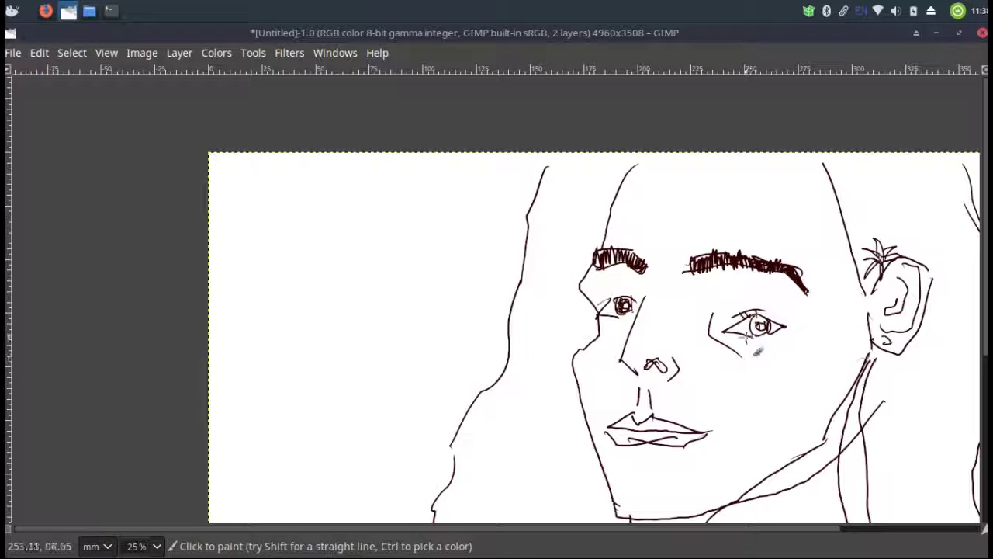
mouse_move(751, 330)
mouse_down()
mouse_move(758, 309)
mouse_move(768, 327)
mouse_move(761, 338)
mouse_up()
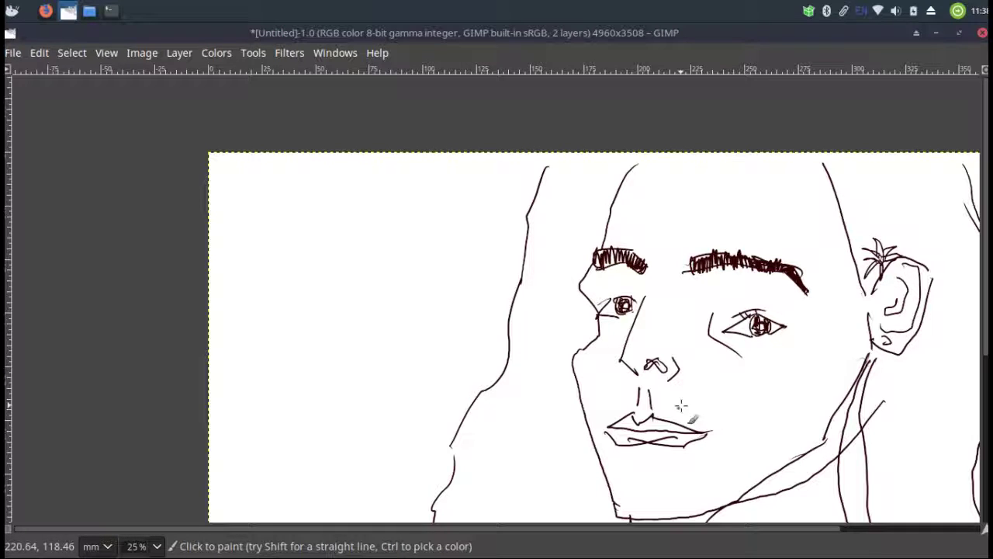
- Draw a small rectangular beauty mark above the lips, plus a collarbone line and a short neck line above it
drag(688, 405, 690, 419)
scroll(733, 326, down, 5)
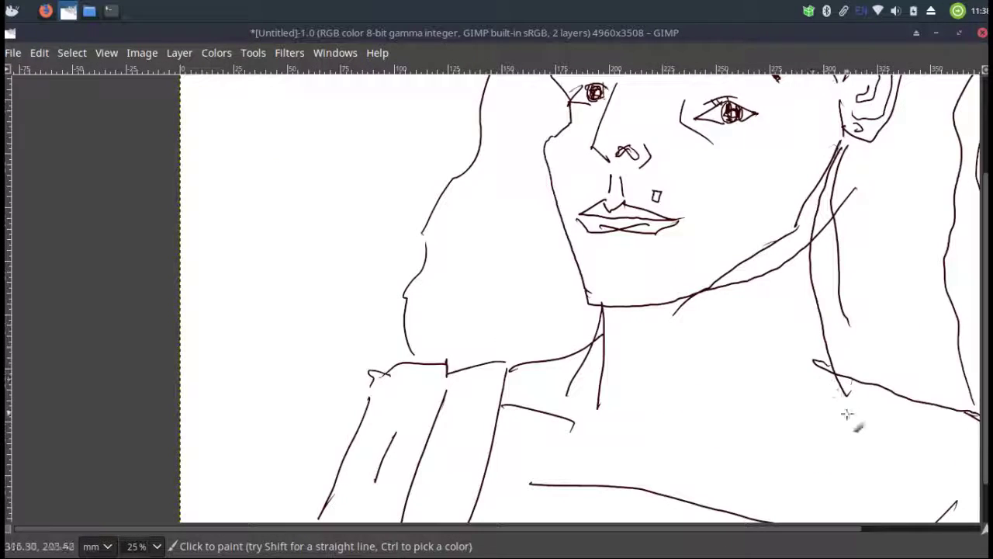
drag(885, 400, 767, 454)
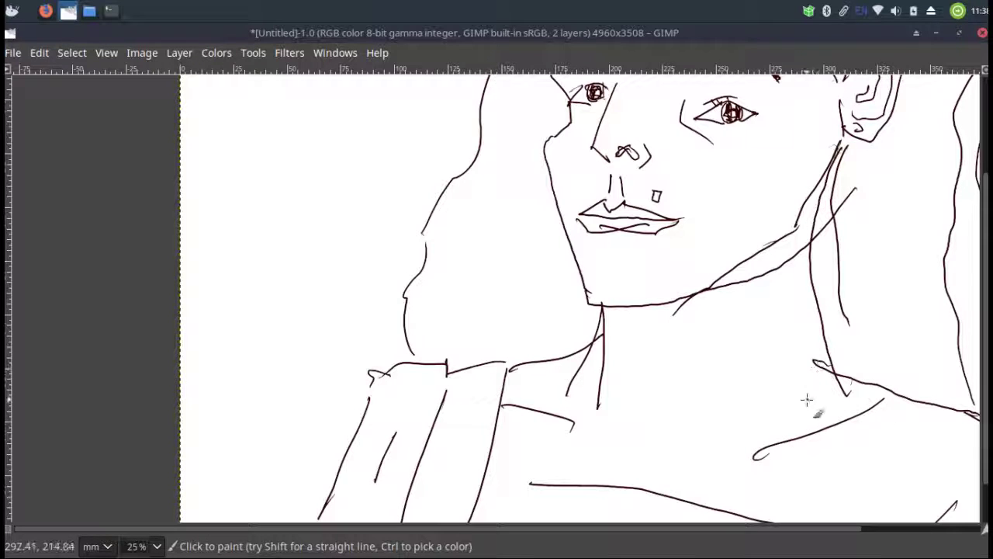
drag(786, 355, 798, 402)
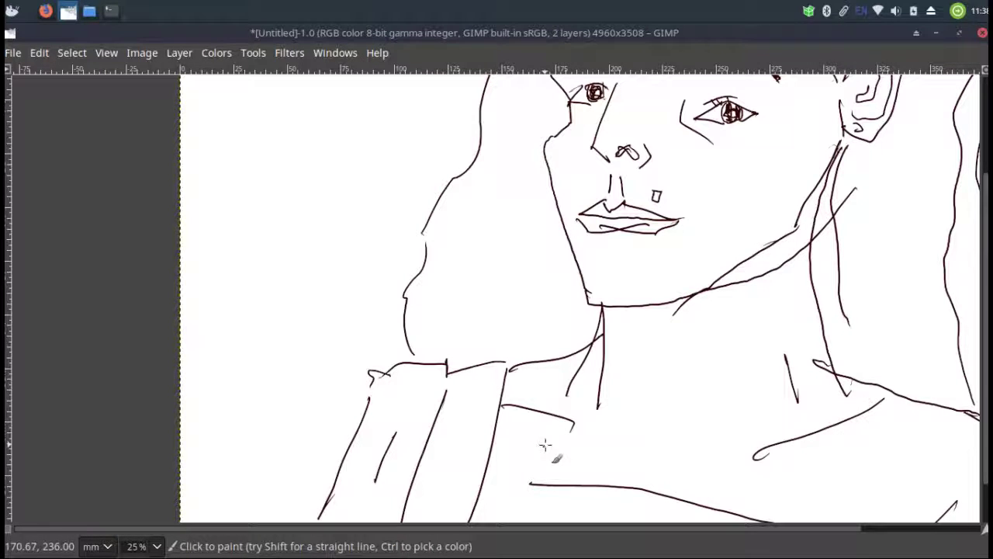
- Fill the hair on the left side of the face with long wavy strands running down toward the shoulder
scroll(580, 455, down, 5)
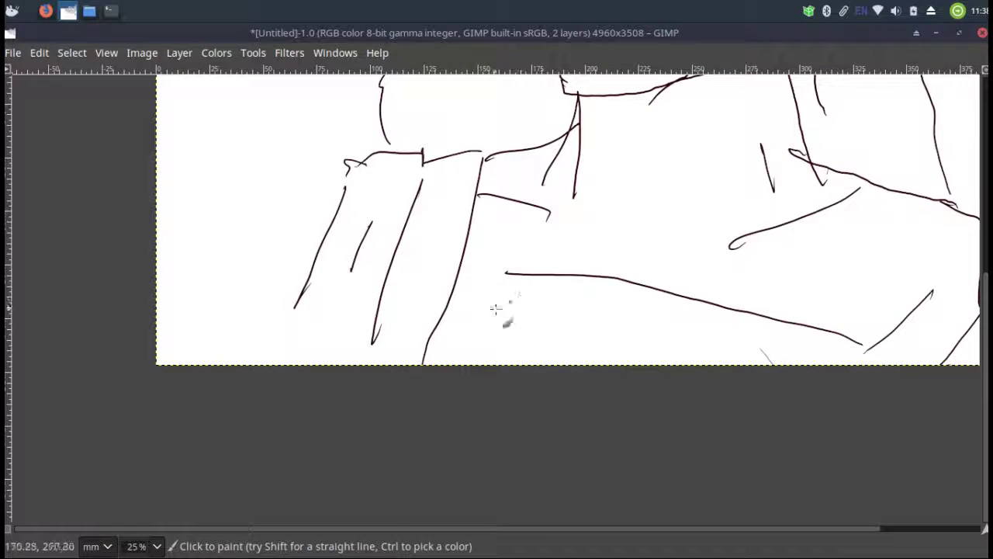
scroll(509, 238, up, 7)
scroll(526, 339, left, 3)
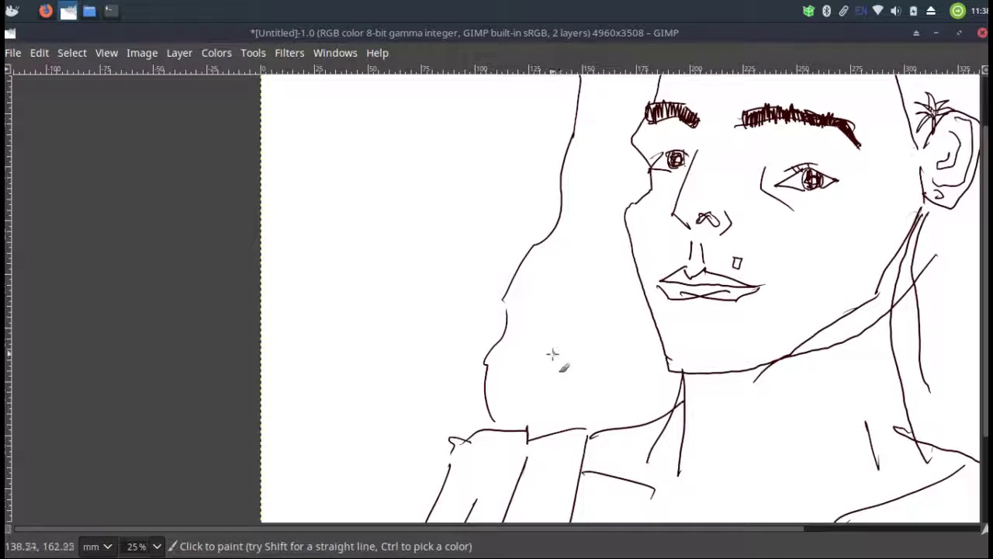
drag(630, 299, 610, 388)
drag(643, 351, 638, 386)
drag(590, 257, 562, 359)
drag(579, 273, 540, 374)
drag(564, 294, 523, 406)
drag(514, 379, 562, 250)
mouse_move(550, 263)
mouse_down()
mouse_move(521, 297)
mouse_move(513, 381)
mouse_up()
drag(612, 305, 599, 116)
mouse_move(587, 168)
mouse_down()
mouse_move(561, 251)
mouse_move(552, 282)
mouse_up()
drag(563, 312, 539, 440)
drag(612, 287, 599, 318)
mouse_move(567, 277)
mouse_down()
mouse_move(593, 137)
mouse_move(575, 295)
mouse_up()
drag(618, 223, 617, 153)
drag(577, 199, 564, 257)
drag(570, 250, 537, 357)
- Fill the hair around and below the ear with long wavy strands reaching down to the right shoulder
drag(866, 242, 628, 205)
drag(637, 120, 664, 191)
drag(666, 100, 699, 194)
drag(712, 126, 739, 226)
mouse_move(744, 131)
mouse_down()
mouse_move(770, 206)
mouse_move(774, 322)
mouse_up()
mouse_move(736, 214)
mouse_down()
mouse_move(752, 379)
mouse_move(775, 446)
mouse_up()
mouse_move(735, 299)
mouse_down()
mouse_move(717, 337)
mouse_move(736, 449)
mouse_up()
drag(700, 314, 712, 459)
mouse_move(684, 356)
mouse_down()
mouse_move(694, 230)
mouse_move(700, 247)
mouse_up()
mouse_move(700, 425)
mouse_down()
mouse_move(683, 228)
mouse_move(689, 262)
mouse_move(727, 301)
mouse_move(759, 215)
mouse_up()
mouse_move(757, 218)
mouse_down()
mouse_move(749, 364)
mouse_move(769, 428)
mouse_move(762, 241)
mouse_up()
mouse_move(767, 203)
mouse_down()
mouse_move(798, 255)
mouse_move(821, 387)
mouse_move(847, 456)
mouse_up()
mouse_move(823, 351)
mouse_down()
mouse_move(849, 381)
mouse_move(838, 489)
mouse_up()
drag(820, 453, 798, 403)
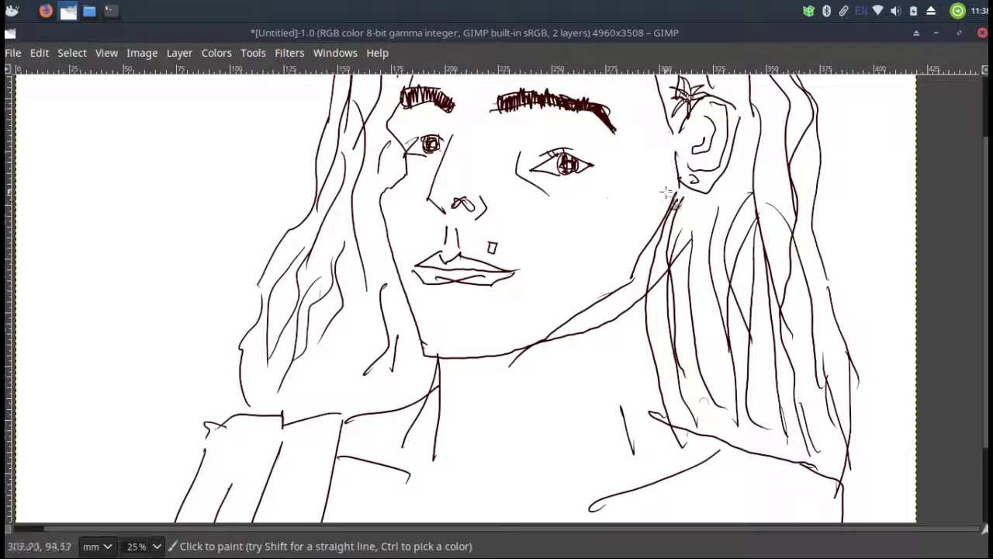
drag(599, 205, 722, 315)
mouse_move(662, 338)
mouse_down()
mouse_move(670, 357)
mouse_move(650, 224)
mouse_move(698, 224)
mouse_up()
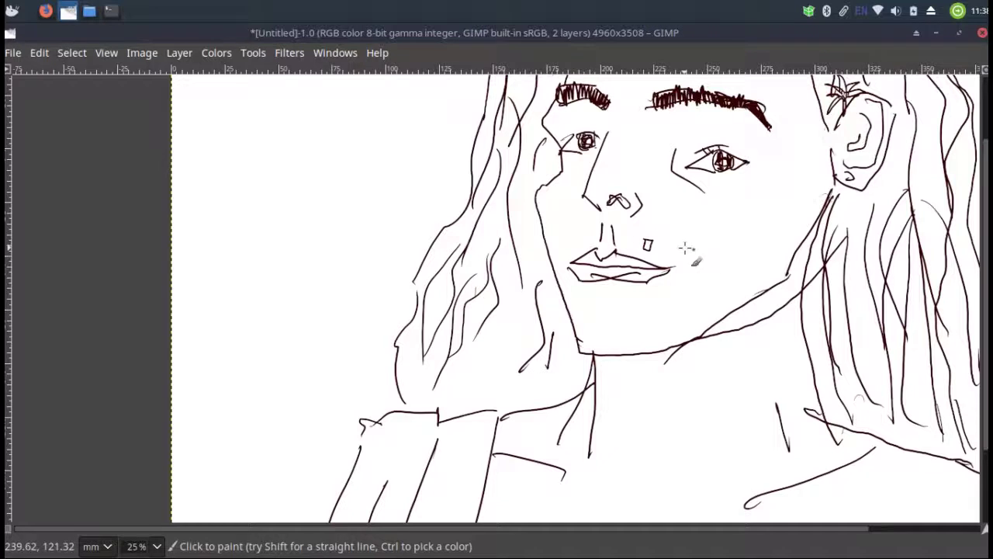
- Draw a horizon line, a jagged mountain ridge and a round sun with looped rays left of the hair
drag(393, 358, 172, 359)
mouse_move(175, 325)
mouse_down()
mouse_move(194, 343)
mouse_move(247, 204)
mouse_move(262, 268)
mouse_move(345, 312)
mouse_move(357, 281)
mouse_move(407, 319)
mouse_up()
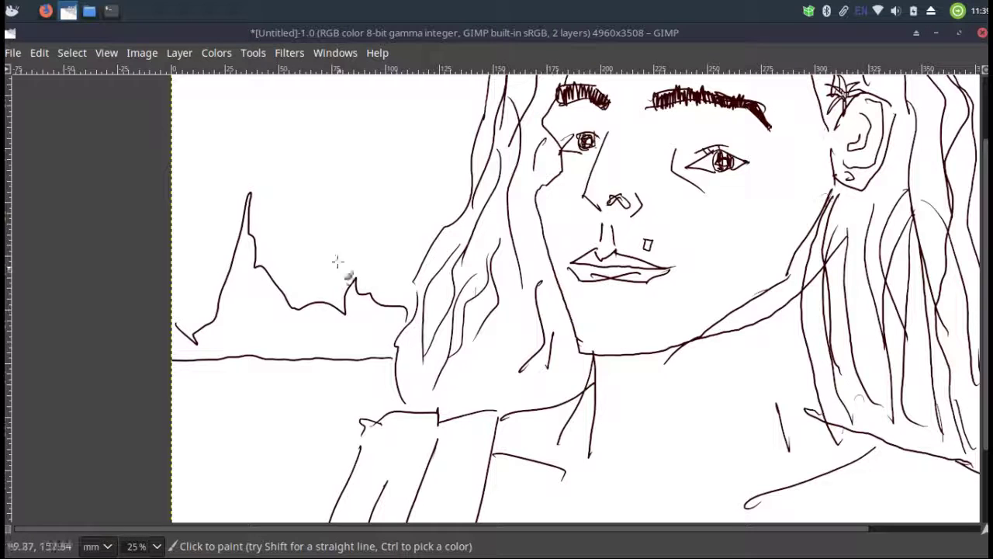
mouse_move(347, 148)
mouse_down()
mouse_move(373, 175)
mouse_move(295, 164)
mouse_move(318, 196)
mouse_move(345, 206)
mouse_move(377, 195)
mouse_move(387, 172)
mouse_move(358, 149)
mouse_move(339, 156)
mouse_up()
- Add zigzag water ripples below the horizon left of the figure, continuing close to the hair and shoulder
mouse_move(179, 371)
mouse_down()
mouse_move(216, 413)
mouse_move(173, 453)
mouse_up()
mouse_move(172, 489)
mouse_down()
mouse_move(252, 479)
mouse_move(304, 452)
mouse_move(256, 393)
mouse_move(323, 398)
mouse_move(331, 424)
mouse_up()
drag(357, 360, 385, 394)
drag(359, 453, 269, 509)
drag(371, 408, 395, 236)
drag(333, 370, 200, 446)
drag(448, 213, 394, 462)
drag(402, 272, 303, 270)
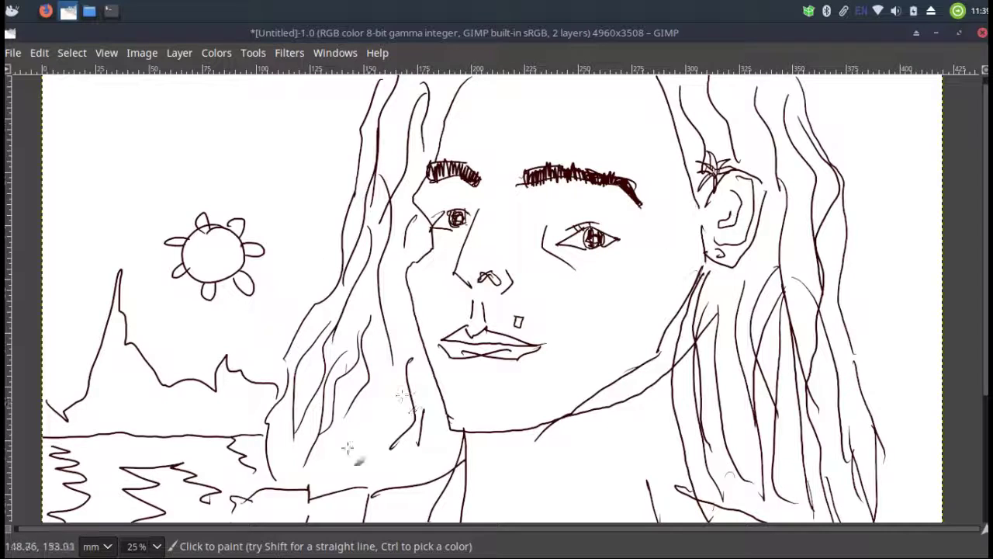
- Continue the horizon and mountain ridge from the hair to the canvas's right edge and add a stroke in the area below
drag(869, 469, 940, 465)
mouse_move(852, 365)
mouse_down()
mouse_move(896, 316)
mouse_move(893, 104)
mouse_move(912, 437)
mouse_move(942, 409)
mouse_up()
scroll(867, 429, down, 5)
mouse_move(875, 262)
mouse_down()
mouse_move(889, 268)
mouse_move(884, 339)
mouse_move(837, 377)
mouse_move(884, 412)
mouse_move(905, 451)
mouse_up()
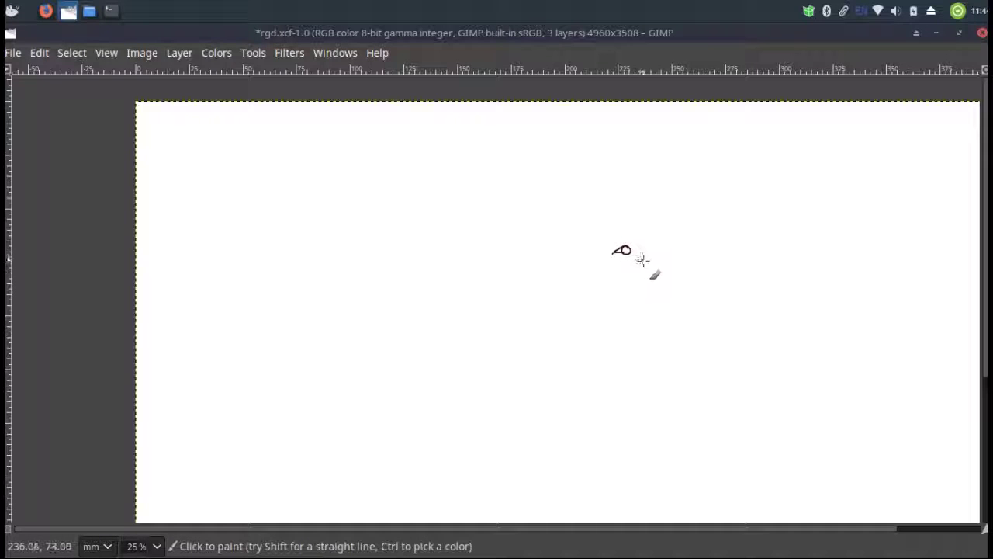
- Draw both eyes with angular eyebrows and a straight nose for a smaller face in the upper middle of the blank canvas
mouse_move(630, 246)
mouse_down()
mouse_move(642, 249)
mouse_move(634, 230)
mouse_move(652, 231)
mouse_move(631, 232)
mouse_move(626, 255)
mouse_up()
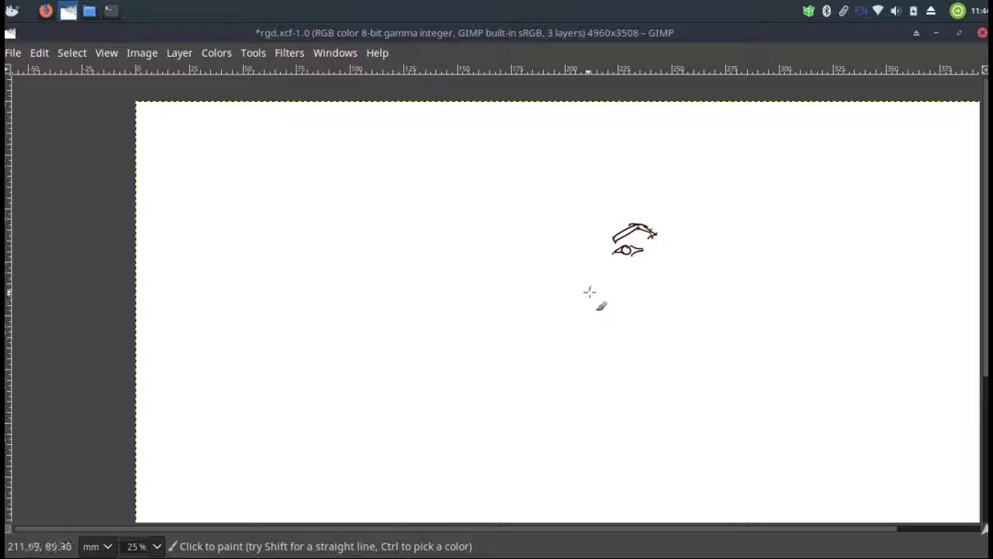
mouse_move(598, 249)
mouse_down()
mouse_move(607, 287)
mouse_move(601, 281)
mouse_up()
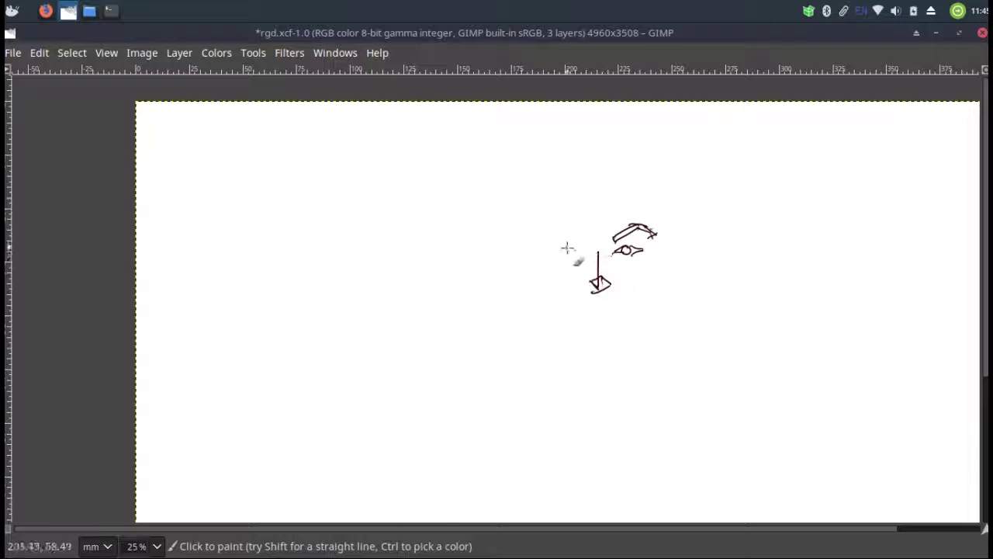
mouse_move(570, 250)
mouse_down()
mouse_move(557, 242)
mouse_move(580, 253)
mouse_move(548, 223)
mouse_move(529, 227)
mouse_move(544, 215)
mouse_move(584, 233)
mouse_up()
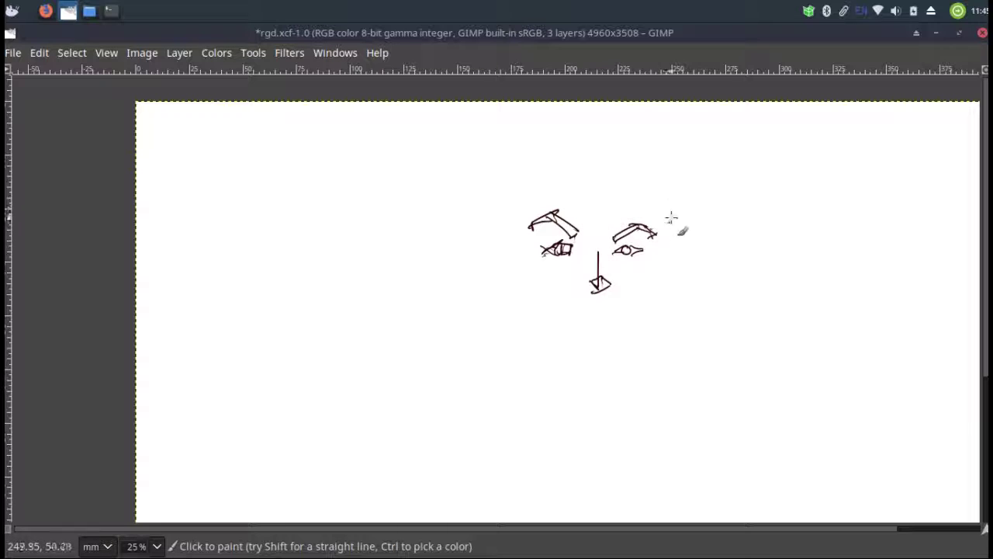
- Outline the right side of the new face from forehead to jaw and draw a horizontal mouth line below the nose
mouse_move(658, 202)
mouse_down()
mouse_move(665, 239)
mouse_move(625, 164)
mouse_up()
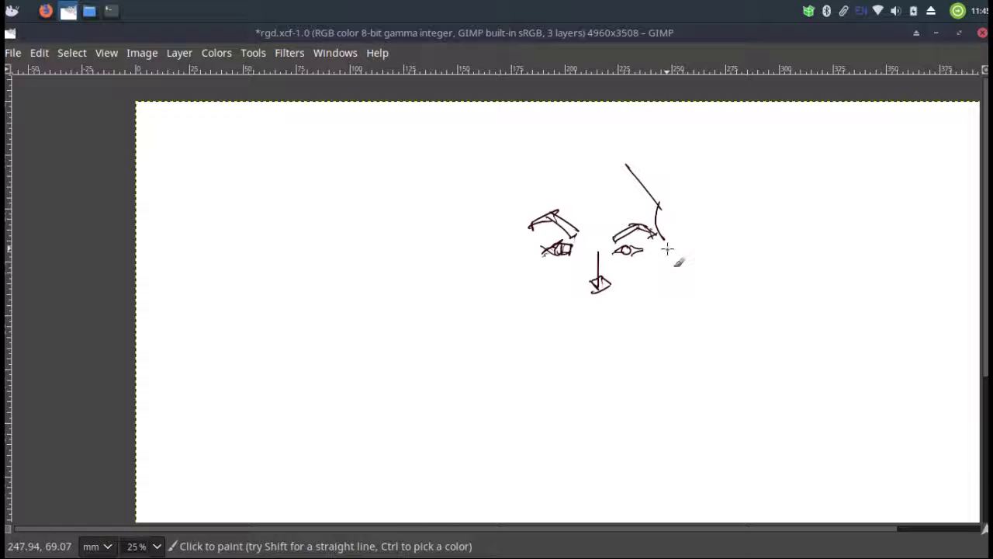
drag(665, 243, 624, 342)
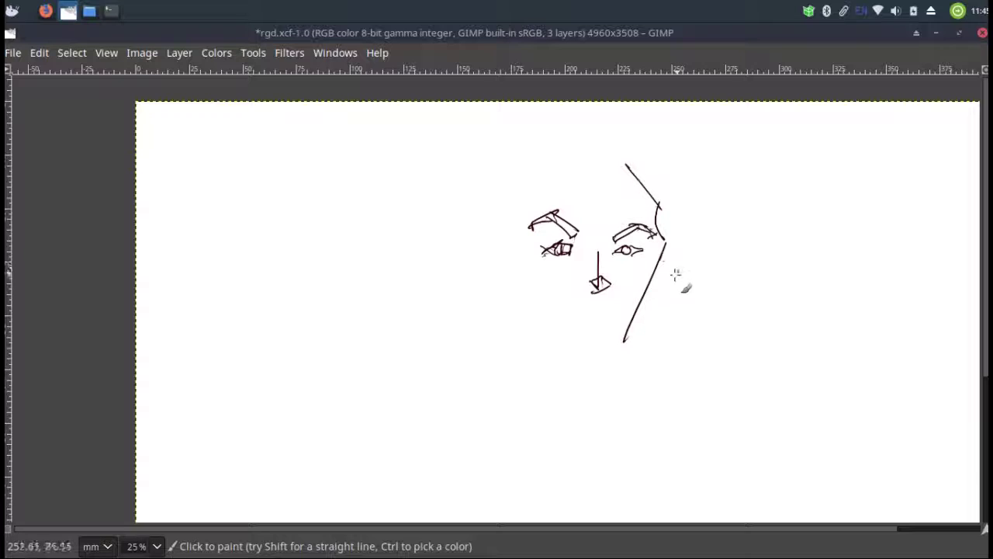
drag(617, 307, 574, 308)
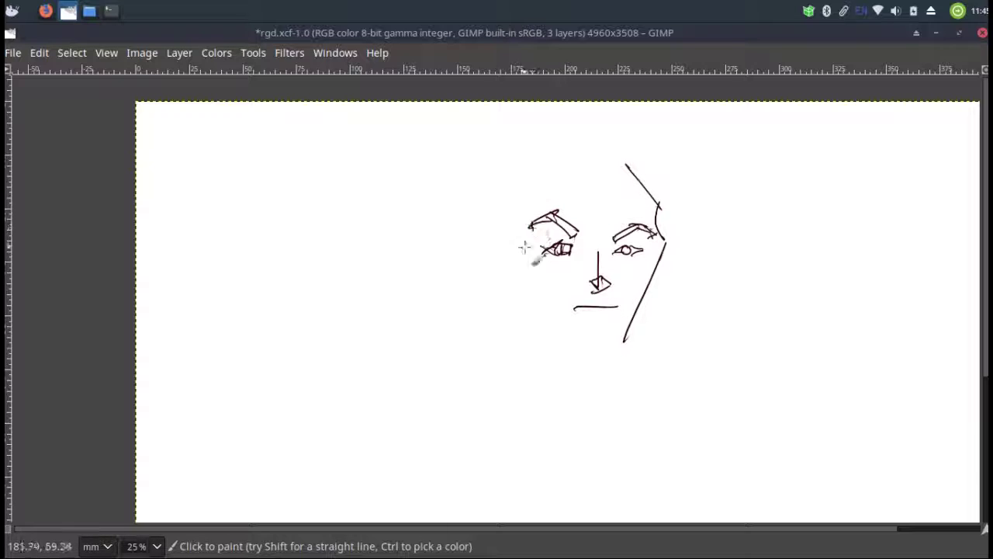
- Close the face outline with the left temple, hairline, left jaw and chin, and complete the upper and lower lips
drag(525, 204, 525, 261)
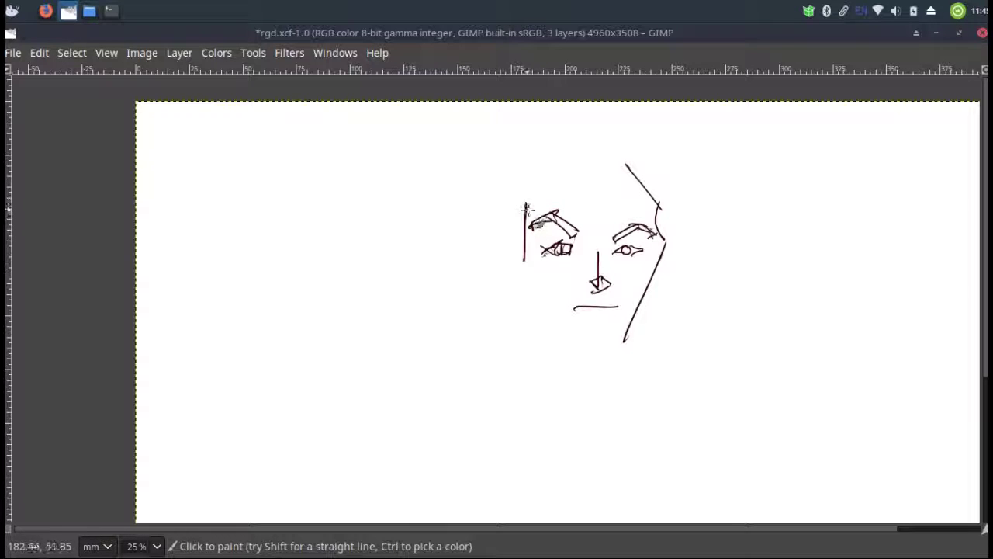
mouse_move(526, 206)
mouse_down()
mouse_move(562, 166)
mouse_move(619, 152)
mouse_up()
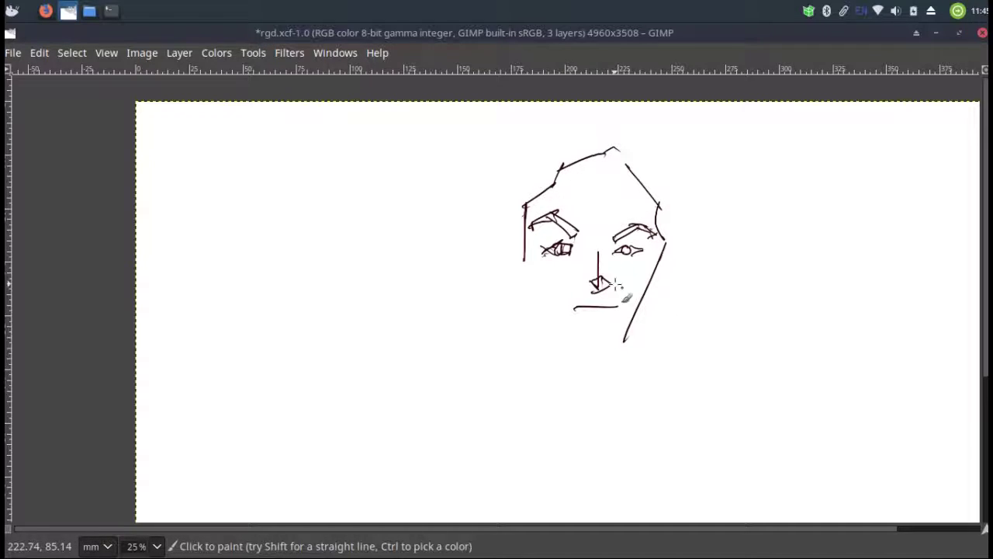
drag(524, 269, 572, 353)
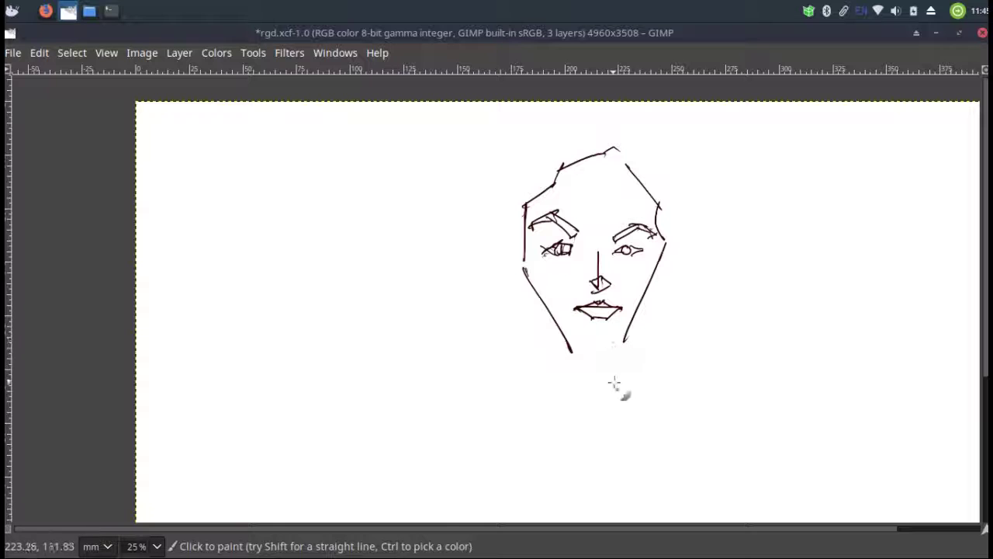
mouse_move(572, 350)
mouse_down()
mouse_move(604, 361)
mouse_move(627, 337)
mouse_up()
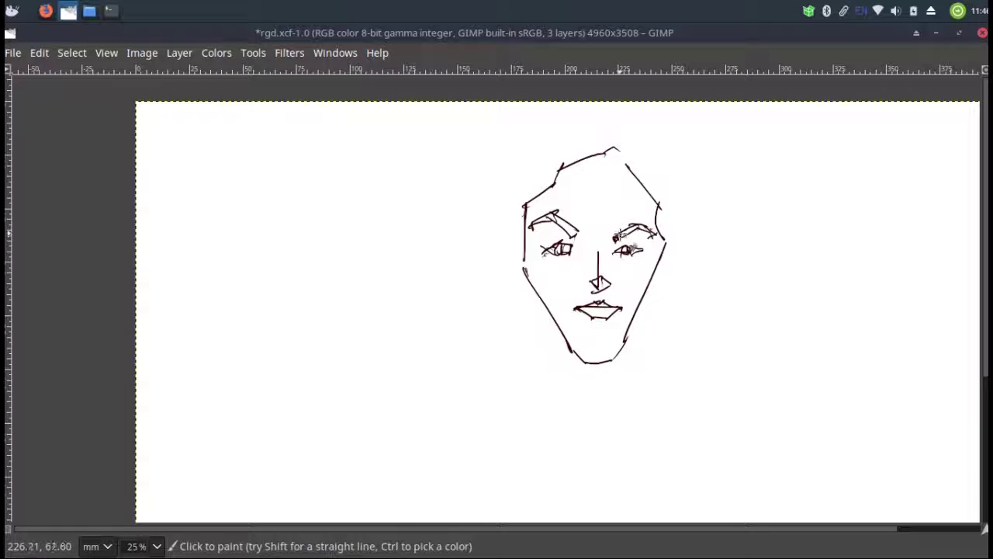
- Hatch both eyebrows of the small face and draw the neck with a notched neckline below the chin
drag(625, 235, 634, 229)
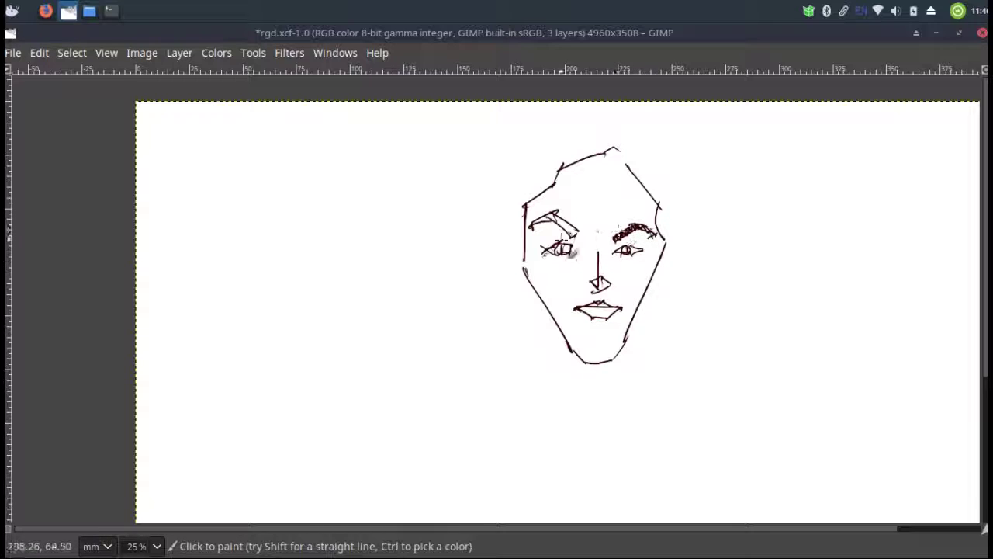
drag(564, 228, 551, 216)
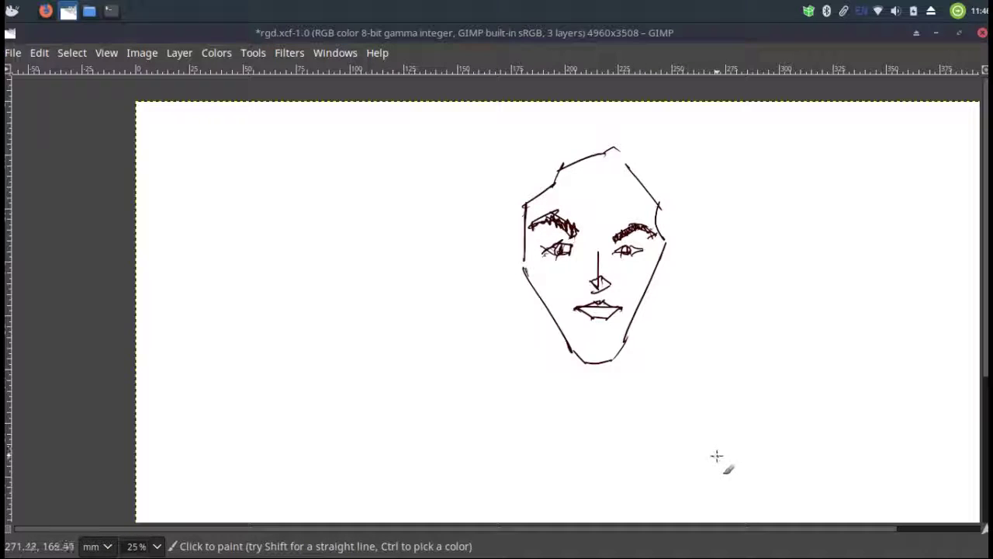
mouse_move(622, 351)
mouse_down()
mouse_move(620, 405)
mouse_move(590, 393)
mouse_up()
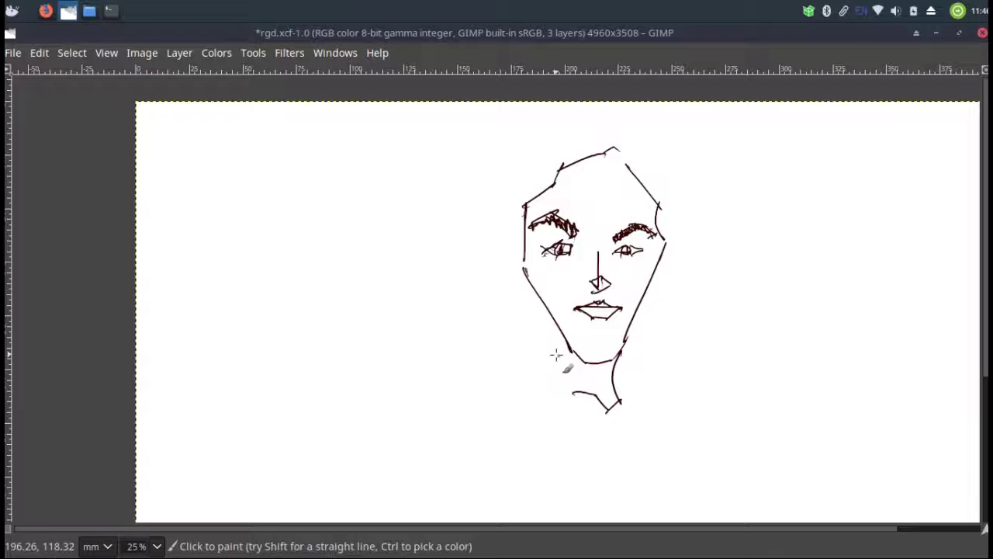
drag(569, 355, 574, 391)
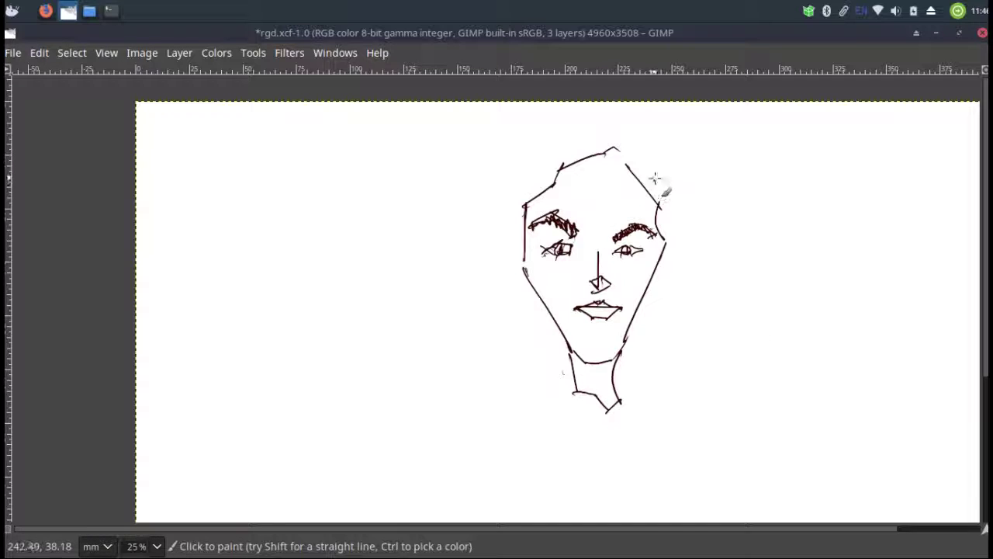
- Draw a long wavy hair line right of the face, and outline the right shoulder, upper arm, sleeve hem and inner forearm
mouse_move(655, 129)
mouse_down()
mouse_move(695, 202)
mouse_move(686, 292)
mouse_move(705, 400)
mouse_up()
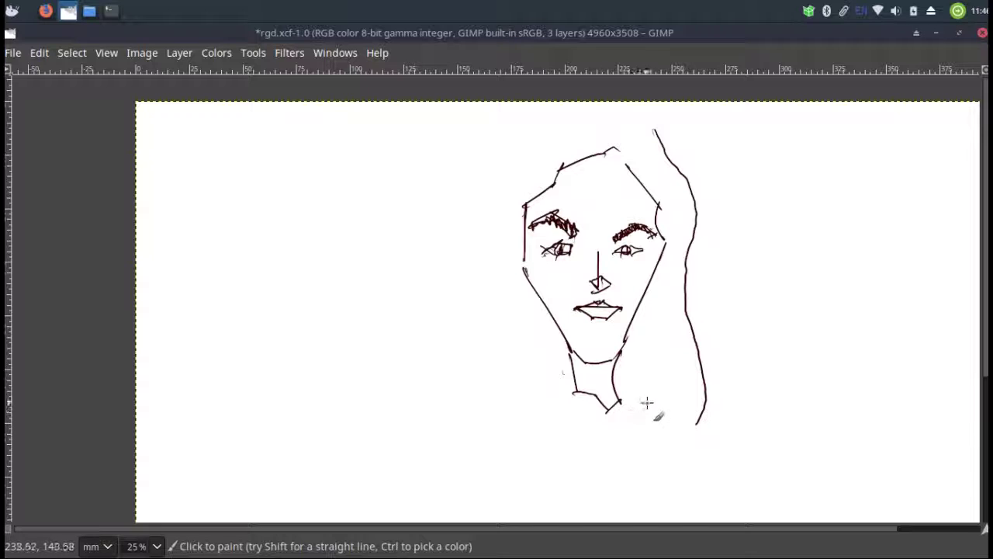
mouse_move(699, 412)
mouse_down()
mouse_move(752, 418)
mouse_move(787, 471)
mouse_up()
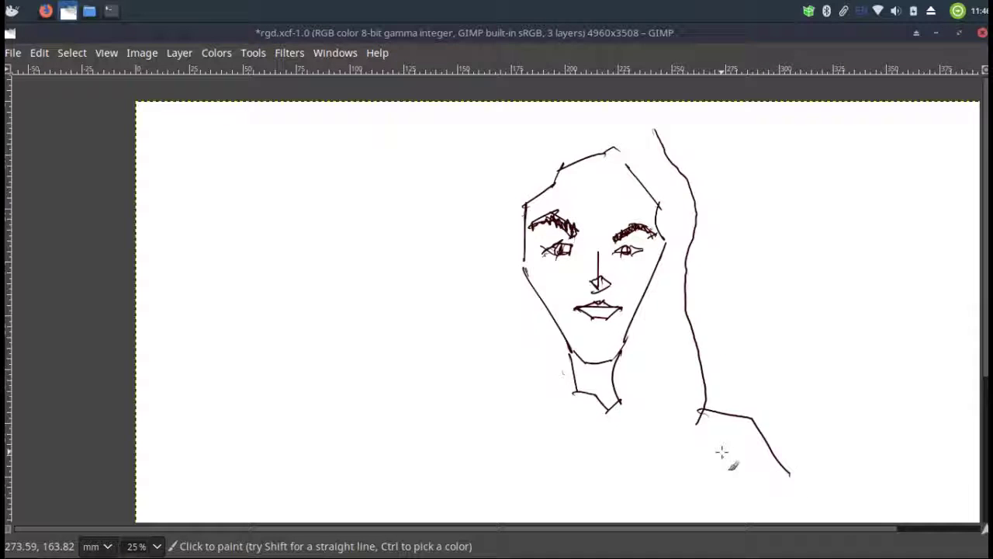
scroll(787, 332, down, 4)
mouse_move(791, 329)
mouse_down()
mouse_move(780, 380)
mouse_move(720, 397)
mouse_move(691, 522)
mouse_up()
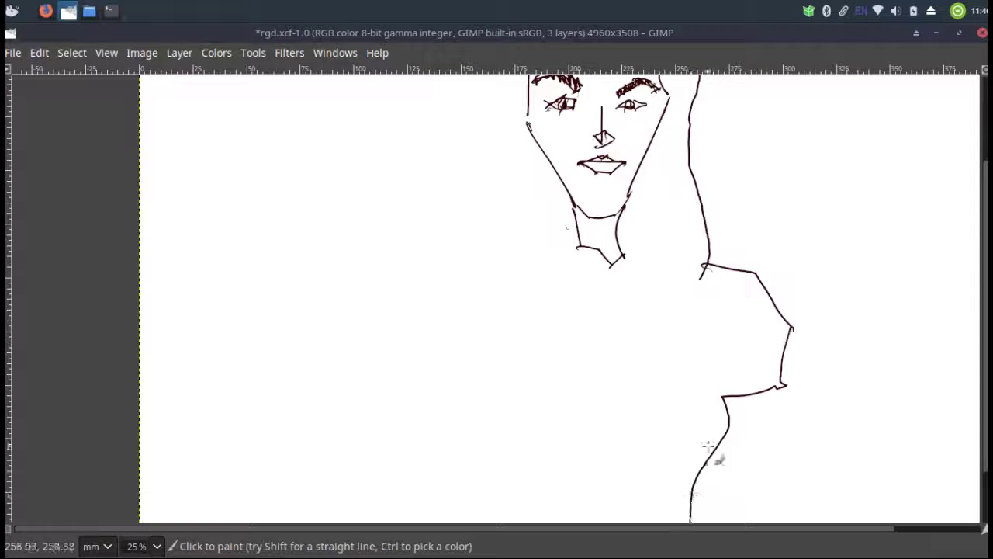
- Draw the outer forearm and wrist, and form the hand near the canvas's lower edge with zigzag strokes and a curved outline
scroll(769, 372, down, 3)
mouse_move(782, 268)
mouse_down()
mouse_move(761, 384)
mouse_move(708, 376)
mouse_move(785, 404)
mouse_up()
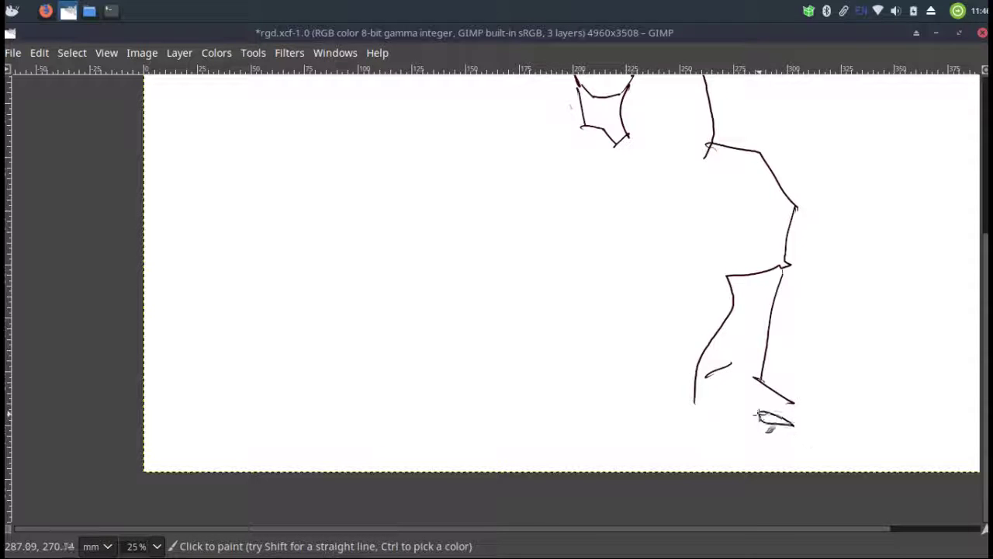
mouse_move(775, 430)
mouse_down()
mouse_move(810, 427)
mouse_move(767, 450)
mouse_move(810, 446)
mouse_move(808, 456)
mouse_move(778, 464)
mouse_move(808, 456)
mouse_up()
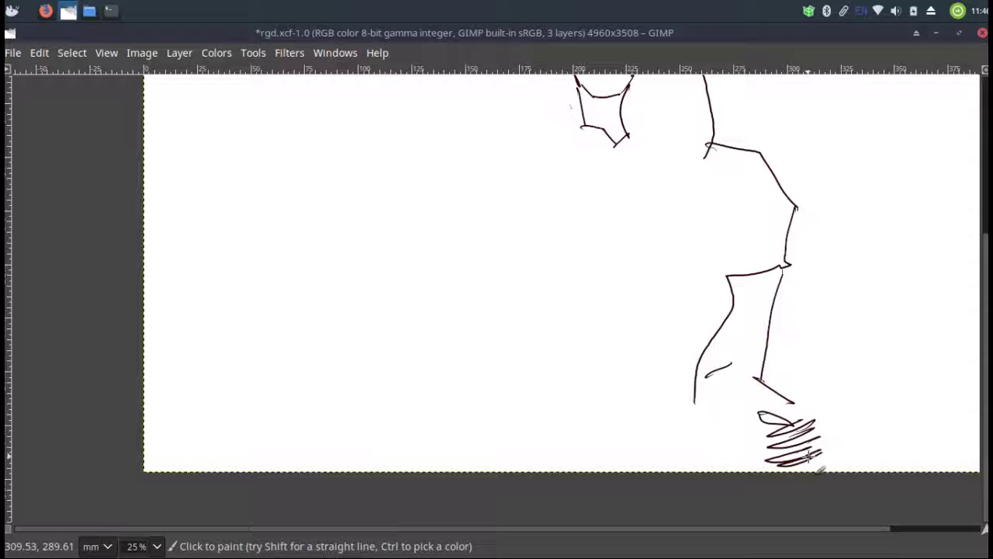
mouse_move(748, 421)
mouse_down()
mouse_move(730, 450)
mouse_move(765, 454)
mouse_up()
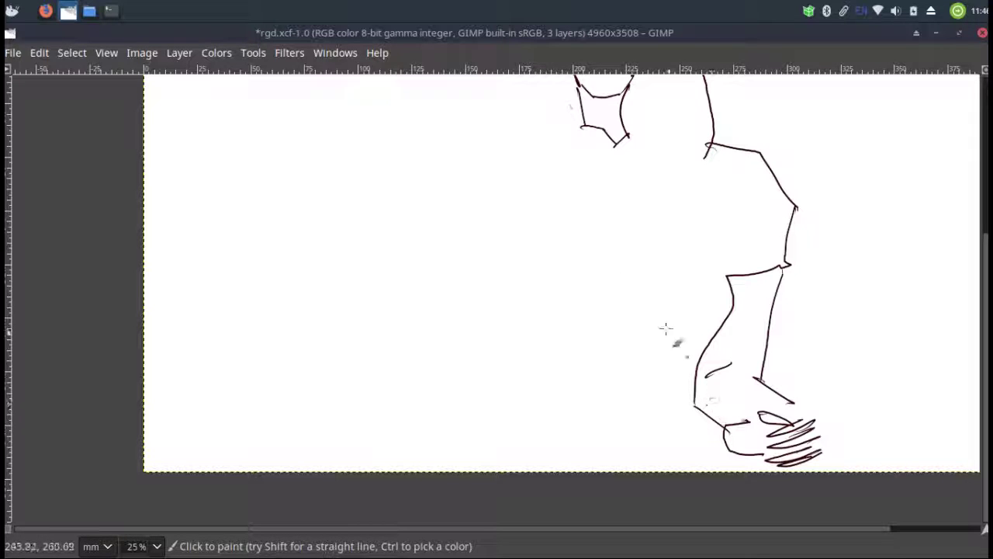
scroll(666, 329, up, 5)
scroll(666, 328, left, 2)
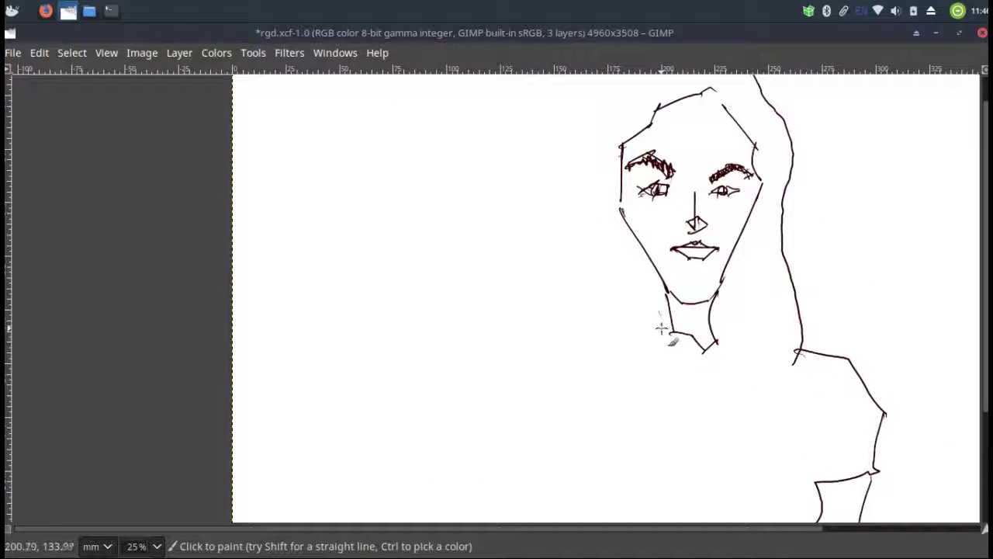
- Draw a small loop and the wavy outer hair outline left of the face, and outline the left shoulder, sleeve and jagged side
drag(637, 313, 644, 289)
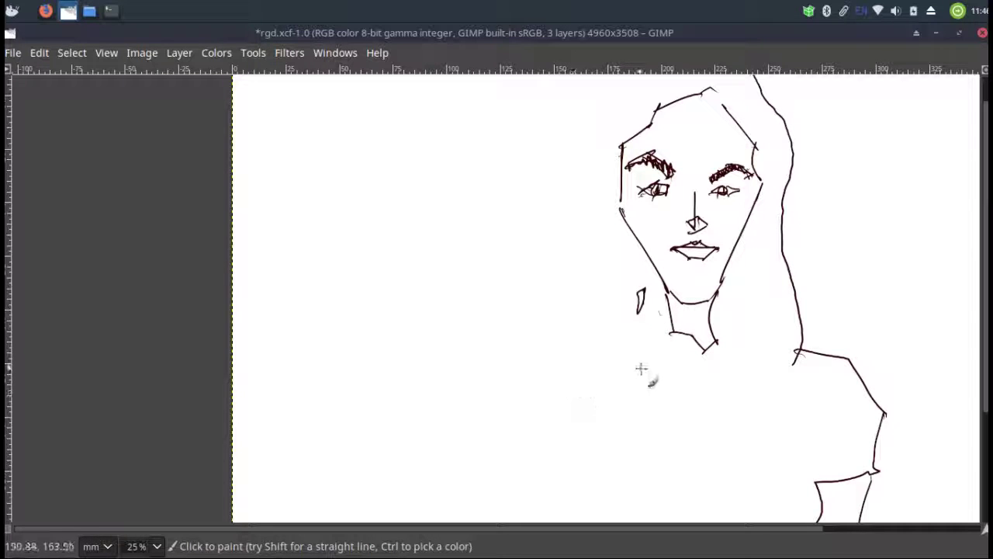
mouse_move(658, 343)
mouse_down()
mouse_move(614, 377)
mouse_move(588, 380)
mouse_move(566, 303)
mouse_move(584, 124)
mouse_move(614, 101)
mouse_up()
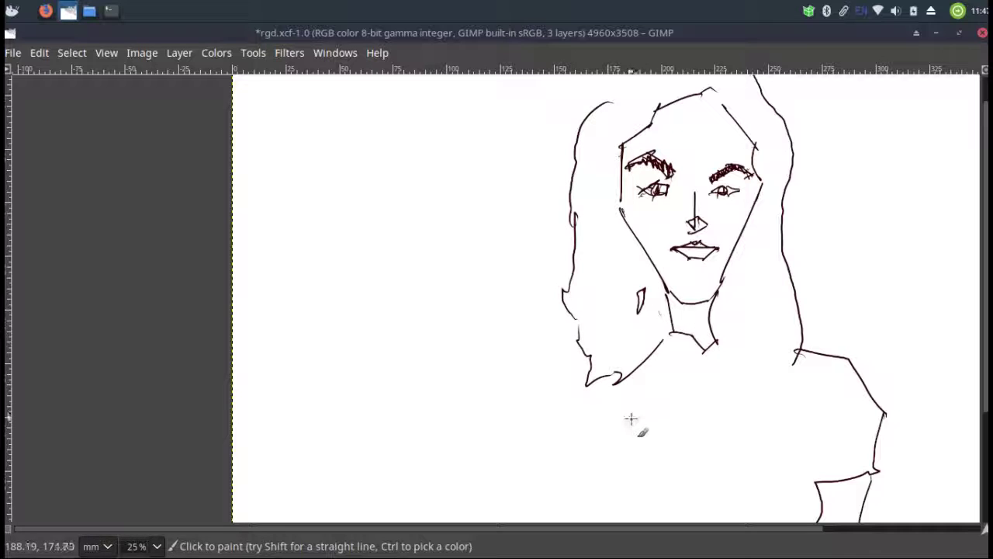
mouse_move(565, 329)
mouse_down()
mouse_move(511, 358)
mouse_move(515, 371)
mouse_move(509, 353)
mouse_move(559, 386)
mouse_move(582, 432)
mouse_move(576, 469)
mouse_up()
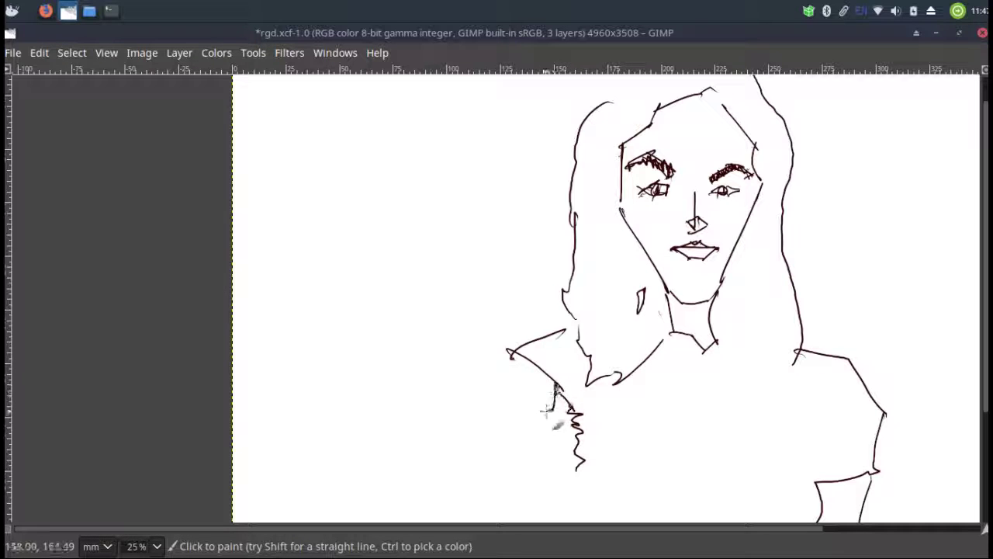
- Draw the outstretched left arm from the sleeve hem through the elbow and forearm to a small looped hand
drag(552, 410, 430, 476)
drag(513, 353, 423, 459)
drag(486, 455, 565, 359)
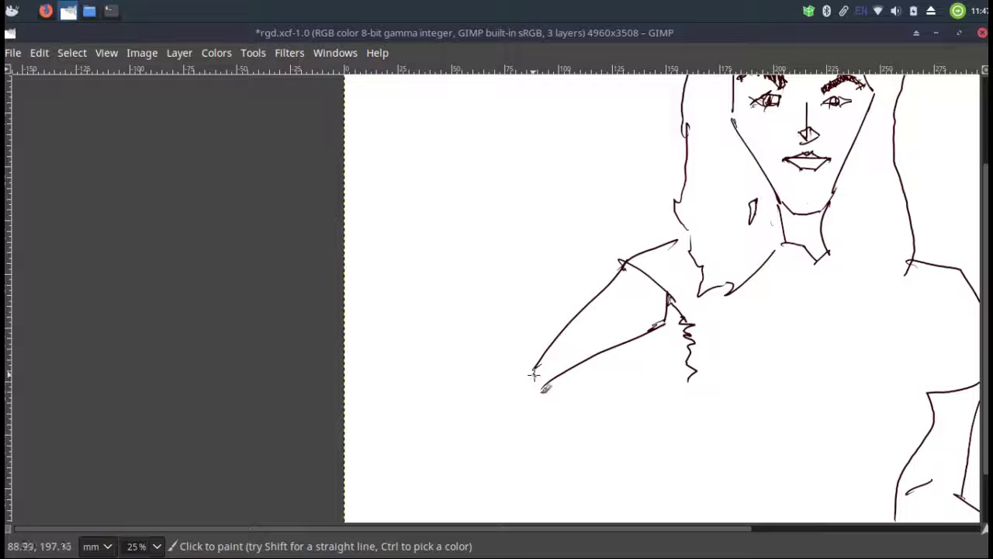
drag(528, 376, 419, 451)
mouse_move(525, 394)
mouse_down()
mouse_move(514, 419)
mouse_move(443, 458)
mouse_move(410, 450)
mouse_move(416, 427)
mouse_move(367, 439)
mouse_move(430, 456)
mouse_move(399, 462)
mouse_move(430, 455)
mouse_up()
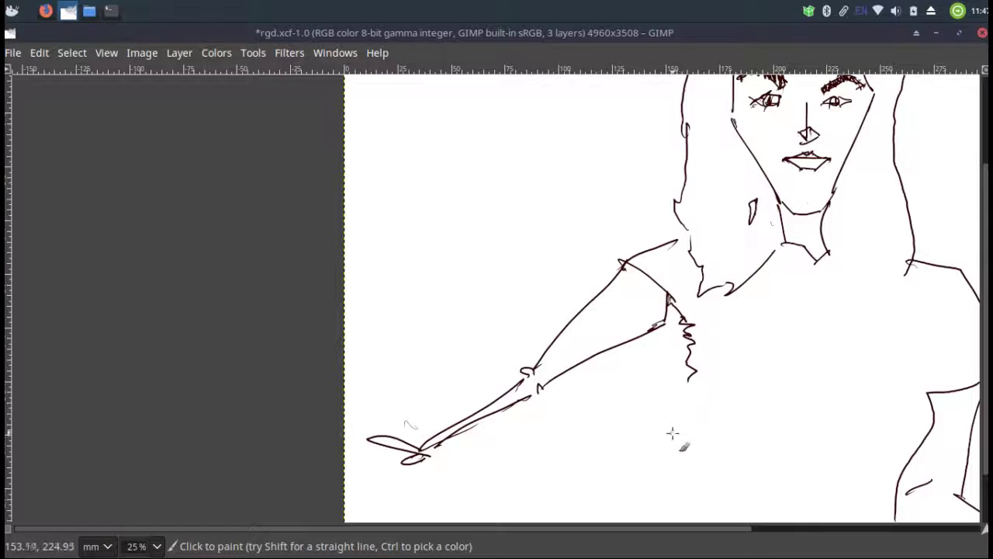
- Extend the left side of the torso to the waist, draw the shirt hem, and outline the skirt beneath it
drag(675, 411, 680, 416)
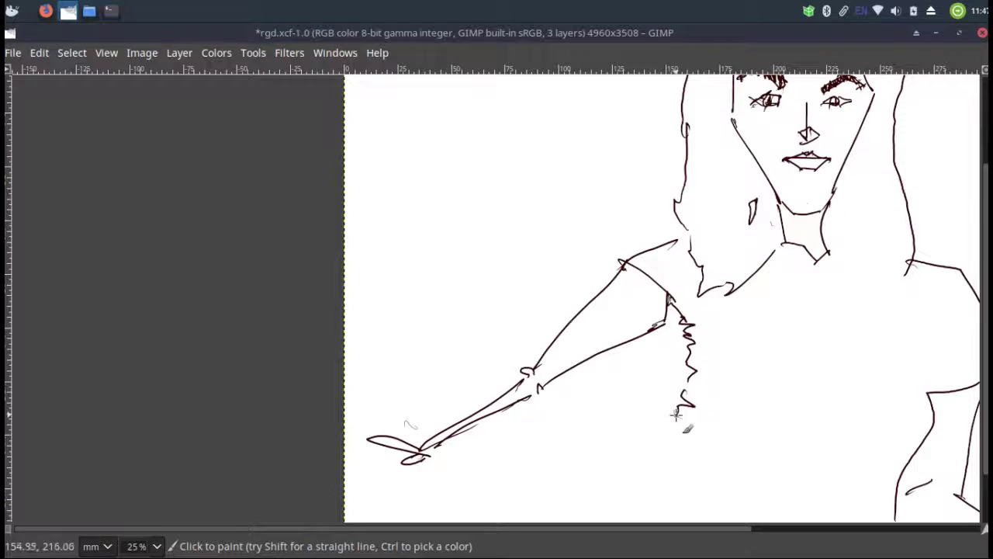
mouse_move(698, 435)
mouse_down()
mouse_move(737, 460)
mouse_move(732, 471)
mouse_move(860, 471)
mouse_up()
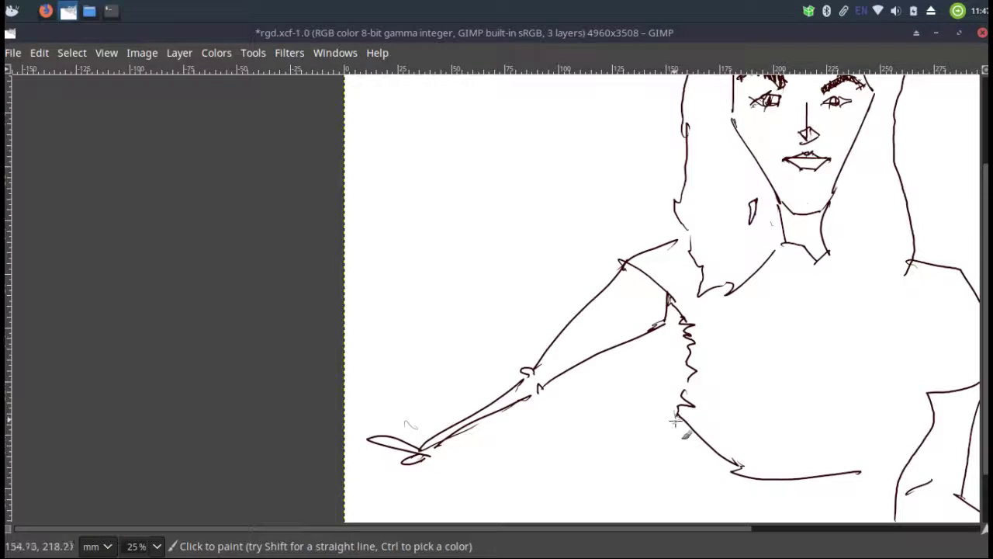
drag(678, 415, 556, 532)
scroll(714, 426, down, 5)
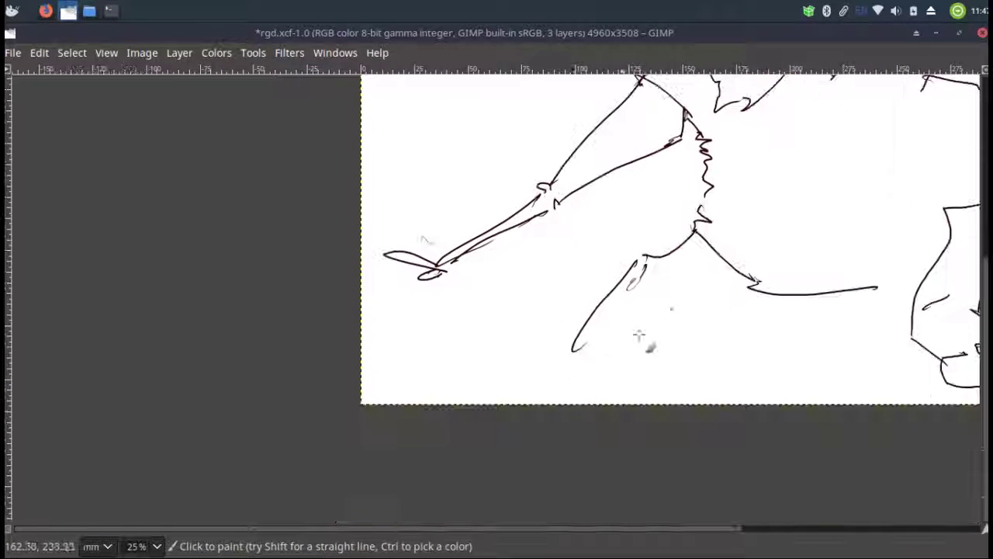
mouse_move(548, 391)
mouse_down()
mouse_move(573, 354)
mouse_move(556, 374)
mouse_move(675, 369)
mouse_move(677, 386)
mouse_move(844, 371)
mouse_up()
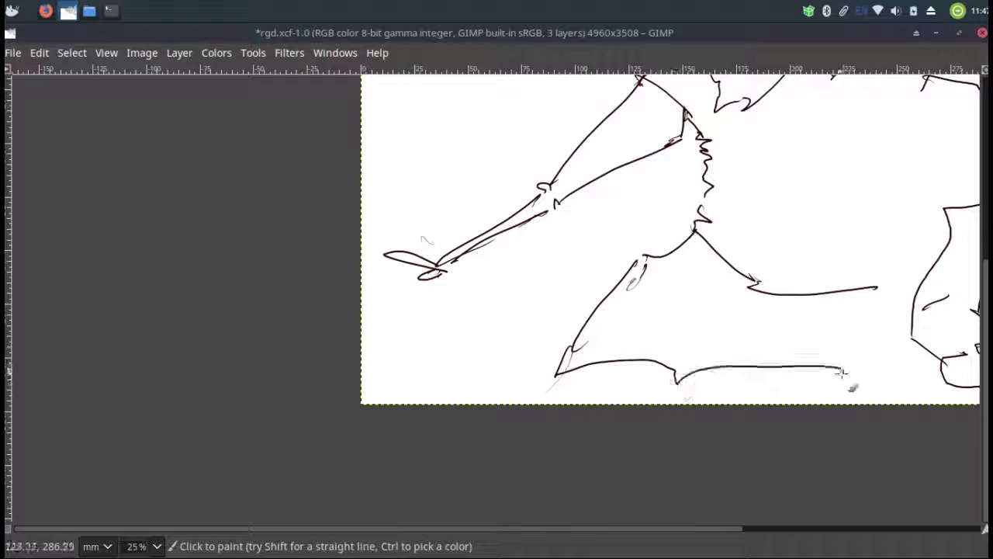
- Draw curved crosswise lines over both parts of the skirt
drag(575, 350, 667, 357)
drag(601, 314, 688, 347)
drag(619, 291, 707, 322)
mouse_move(643, 268)
mouse_down()
mouse_move(663, 266)
mouse_move(723, 305)
mouse_up()
drag(673, 241, 757, 278)
drag(693, 361, 863, 349)
drag(708, 340, 876, 335)
mouse_move(720, 325)
mouse_down()
mouse_move(850, 356)
mouse_move(854, 330)
mouse_up()
- Cross the skirt's curved lines with slanted strokes to form a plaid pattern
drag(651, 245, 594, 370)
drag(697, 242, 620, 354)
mouse_move(712, 263)
mouse_down()
mouse_move(709, 299)
mouse_move(648, 360)
mouse_up()
drag(729, 283, 663, 371)
drag(770, 294, 712, 381)
drag(798, 285, 747, 371)
drag(832, 293, 773, 372)
drag(867, 291, 792, 383)
drag(884, 306, 826, 383)
drag(801, 326, 693, 379)
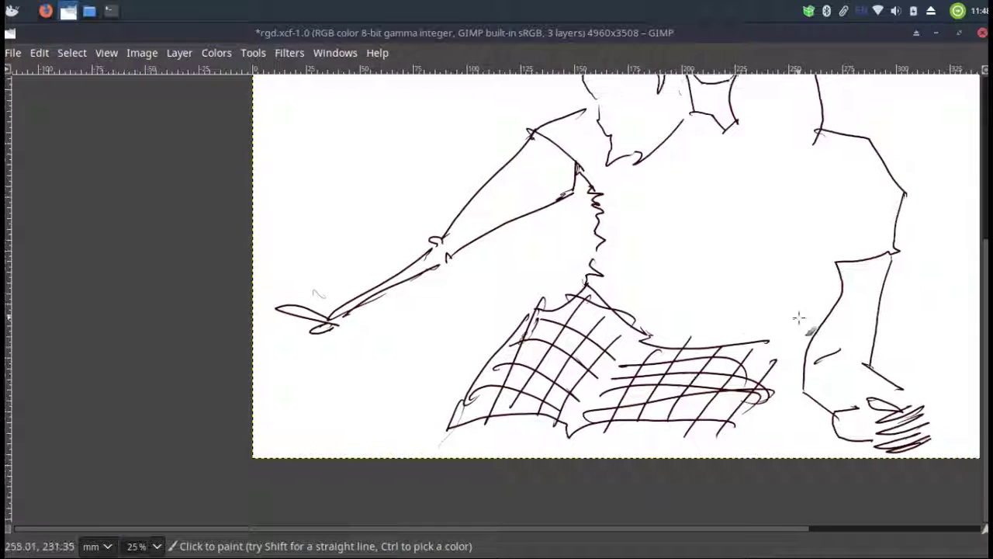
- Add short fold lines across the lower shirt and draw the right side edge of the torso above the sleeve hem
drag(770, 285, 759, 317)
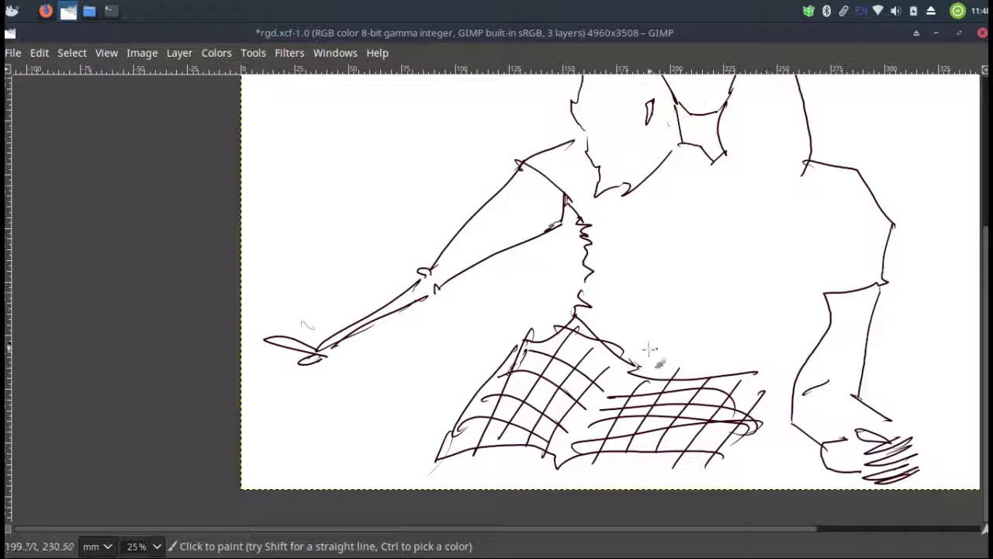
drag(611, 273, 726, 323)
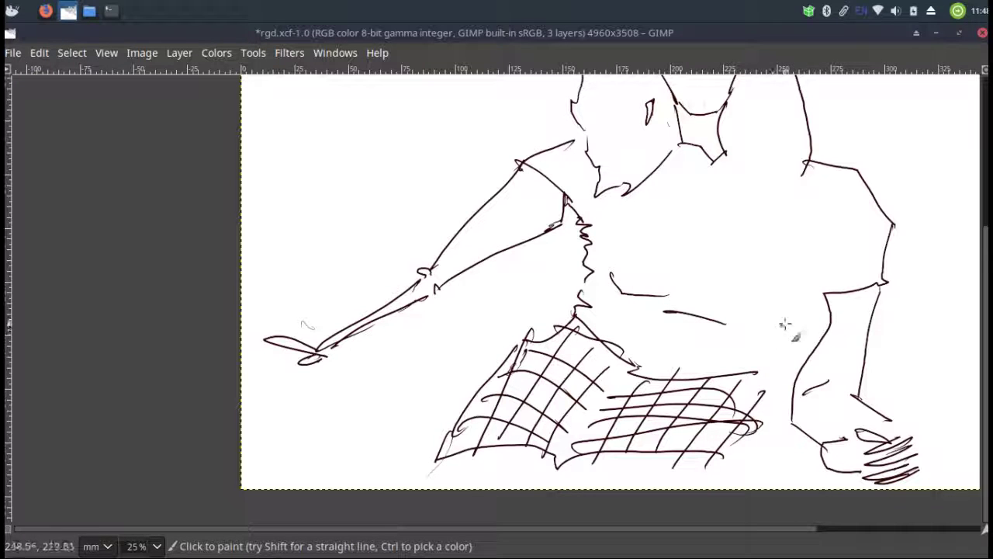
drag(793, 336, 760, 343)
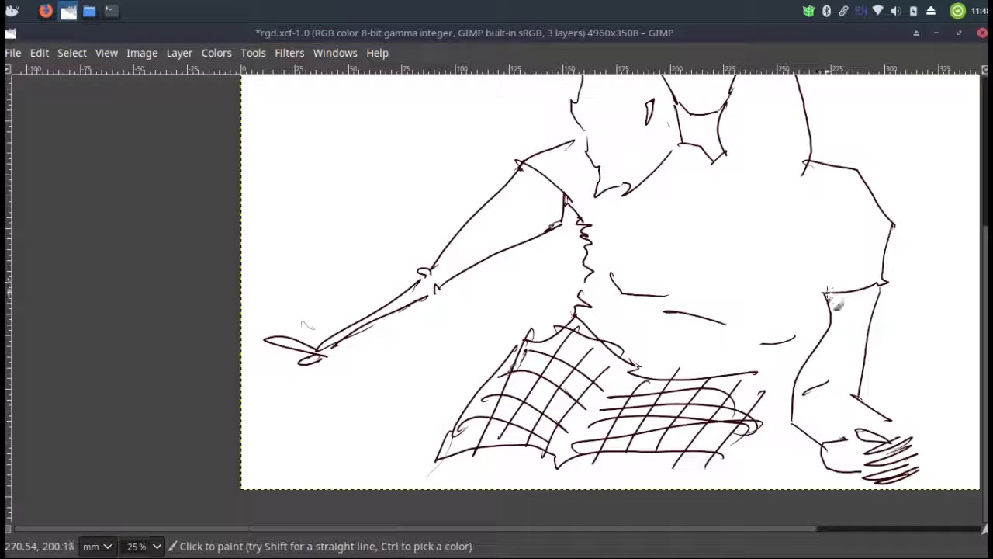
scroll(765, 266, up, 5)
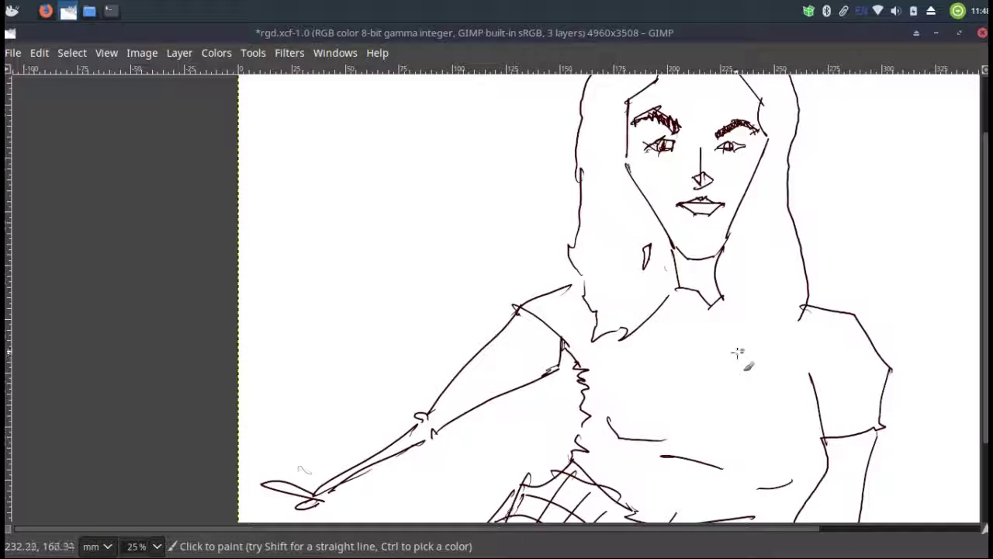
- Draw a V-shaped necklace with an oval pendant, and close the right hair section with a jagged lower edge
drag(722, 300, 700, 340)
drag(673, 290, 700, 353)
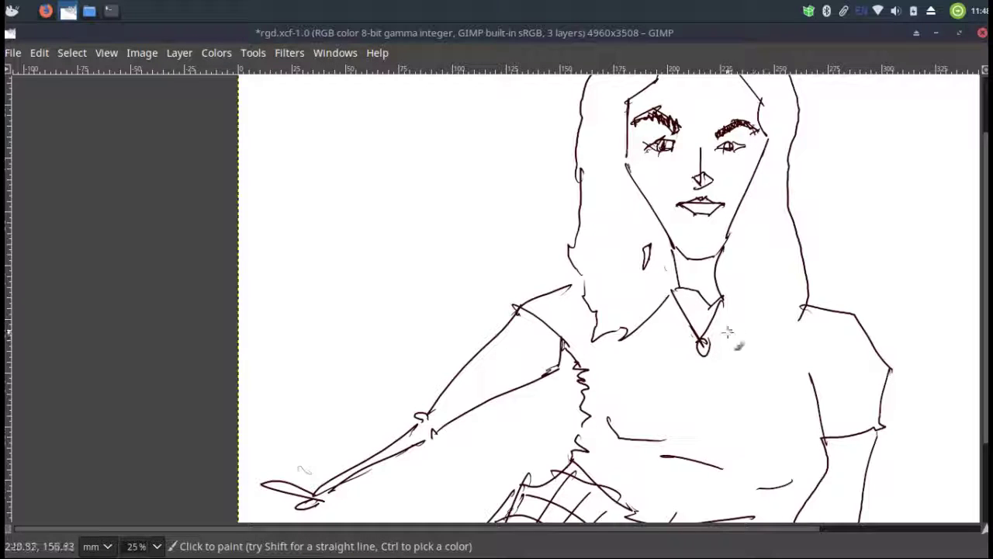
mouse_move(728, 305)
mouse_down()
mouse_move(741, 336)
mouse_move(802, 316)
mouse_up()
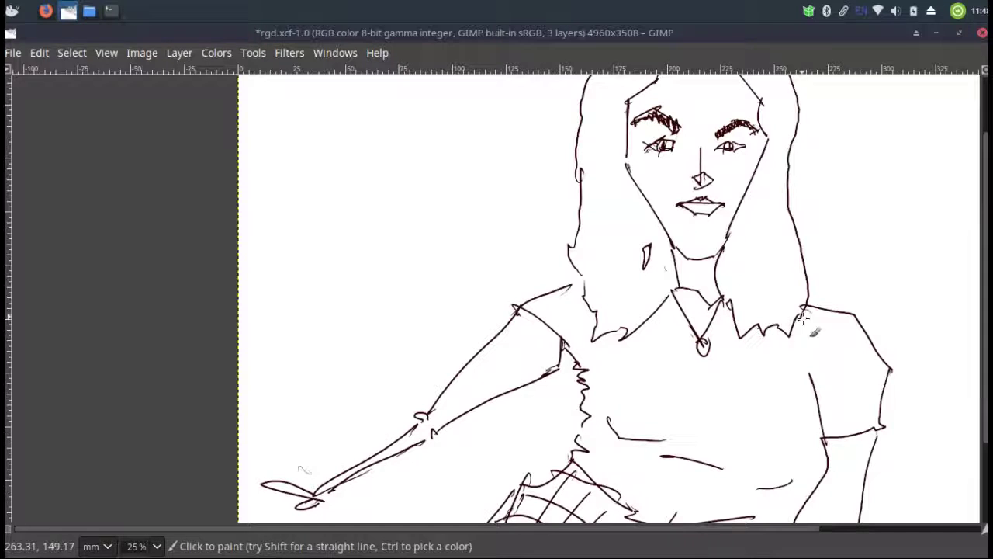
- Fill the hair on both sides of the face and over the crown with dense strand strokes
mouse_move(766, 289)
mouse_down()
mouse_move(801, 350)
mouse_move(780, 318)
mouse_move(756, 332)
mouse_move(754, 297)
mouse_move(776, 320)
mouse_move(800, 233)
mouse_move(772, 231)
mouse_move(796, 222)
mouse_move(808, 195)
mouse_move(780, 171)
mouse_move(818, 159)
mouse_move(784, 132)
mouse_move(810, 153)
mouse_move(807, 116)
mouse_move(820, 164)
mouse_move(788, 117)
mouse_up()
click(644, 122)
mouse_move(676, 303)
mouse_down()
mouse_move(691, 298)
mouse_move(656, 326)
mouse_move(683, 353)
mouse_move(656, 379)
mouse_move(673, 342)
mouse_move(628, 347)
mouse_move(602, 318)
mouse_move(610, 289)
mouse_move(635, 333)
mouse_move(683, 295)
mouse_move(671, 248)
mouse_move(638, 211)
mouse_move(648, 186)
mouse_move(625, 140)
mouse_move(643, 146)
mouse_up()
mouse_move(606, 174)
mouse_down()
mouse_move(601, 155)
mouse_move(617, 128)
mouse_move(632, 155)
mouse_move(645, 120)
mouse_move(640, 144)
mouse_move(703, 93)
mouse_move(662, 92)
mouse_move(620, 132)
mouse_move(652, 97)
mouse_move(648, 186)
mouse_up()
drag(649, 326, 652, 347)
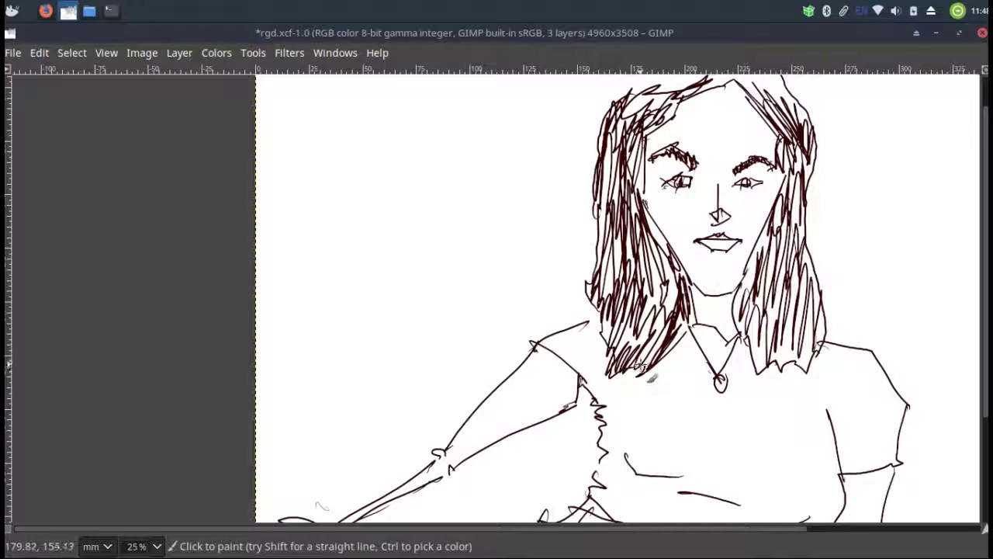
- Draw the horizon behind the figure with lines below the left arm, at the left canvas edge and beyond the right arm
drag(619, 375, 602, 281)
drag(487, 361, 562, 377)
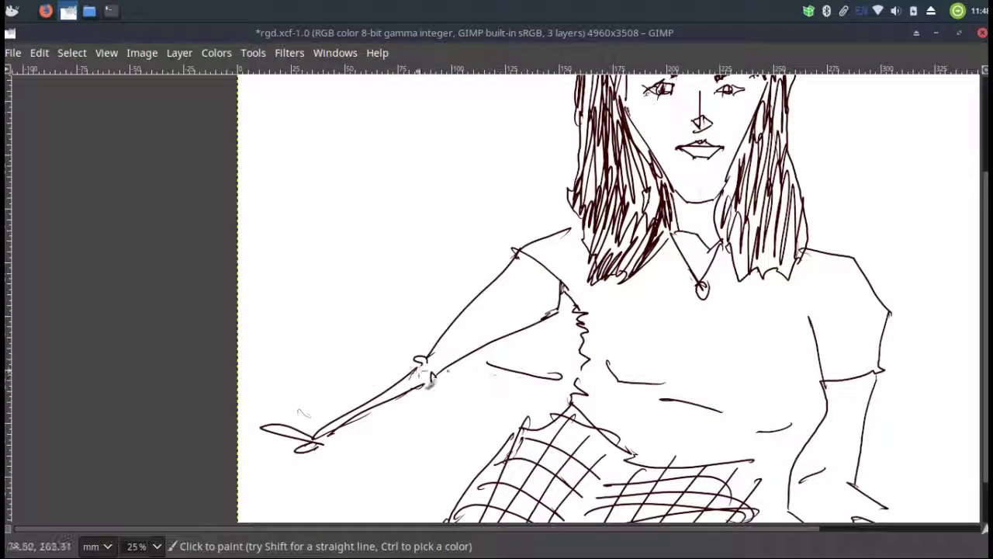
drag(409, 340, 238, 357)
drag(880, 406, 991, 397)
scroll(680, 414, right, 3)
scroll(679, 414, up, 1)
drag(887, 432, 979, 423)
- Draw a pointed tree, a rounded bushy tree and blocky shapes above the horizon to the right of the figure
mouse_move(775, 328)
mouse_down()
mouse_move(843, 299)
mouse_move(884, 400)
mouse_move(910, 274)
mouse_move(869, 188)
mouse_move(931, 156)
mouse_up()
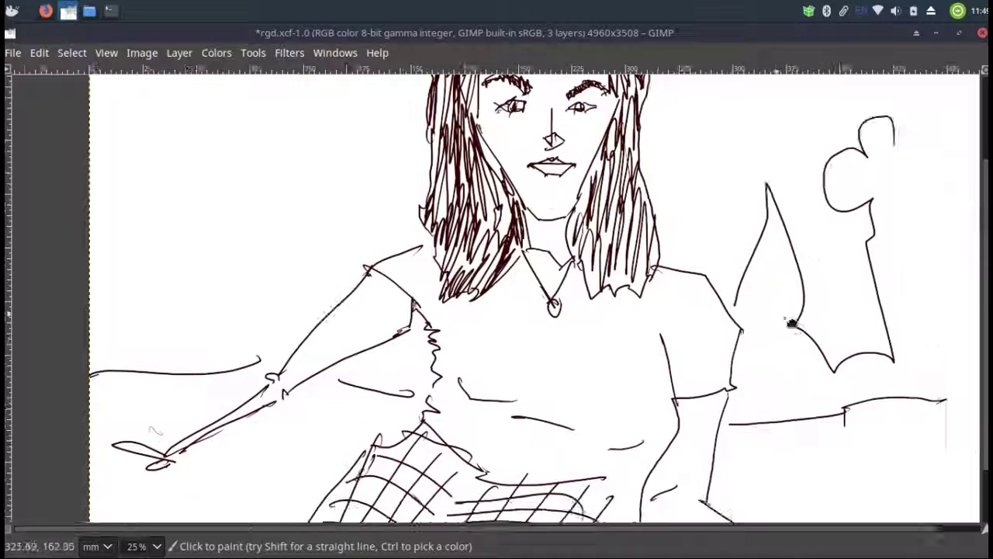
scroll(791, 321, right, 3)
mouse_move(822, 171)
mouse_down()
mouse_move(896, 253)
mouse_move(823, 264)
mouse_move(904, 363)
mouse_move(829, 381)
mouse_move(861, 430)
mouse_move(907, 423)
mouse_up()
- Draw a large angular peak and stepped building outlines above the horizon to the left of the figure
drag(217, 378, 386, 410)
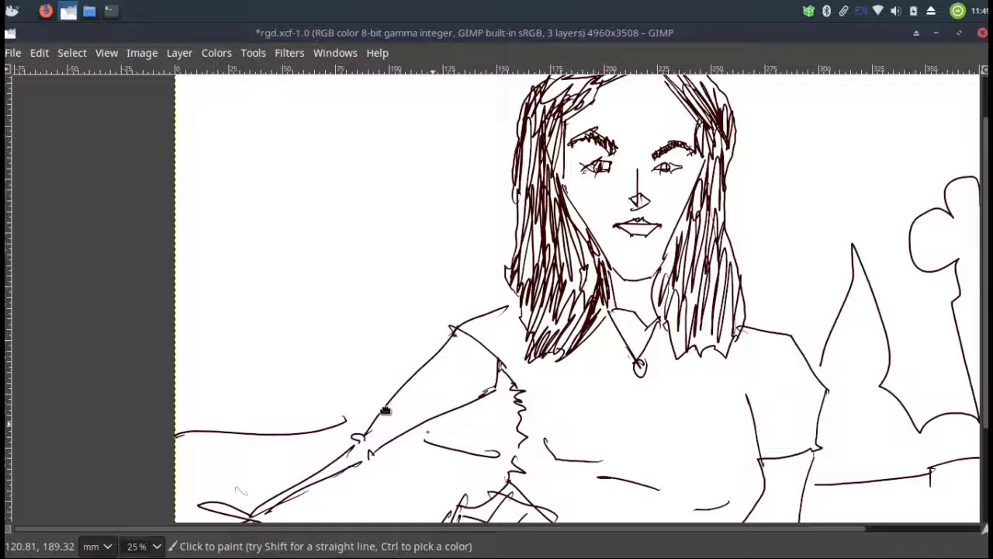
mouse_move(501, 309)
mouse_down()
mouse_move(393, 222)
mouse_move(350, 144)
mouse_move(329, 288)
mouse_move(304, 312)
mouse_move(268, 436)
mouse_up()
mouse_move(275, 378)
mouse_down()
mouse_move(217, 449)
mouse_move(239, 273)
mouse_move(155, 259)
mouse_up()
mouse_move(214, 281)
mouse_down()
mouse_move(216, 140)
mouse_move(176, 121)
mouse_up()
drag(209, 162, 293, 162)
mouse_move(404, 209)
mouse_down()
mouse_move(442, 237)
mouse_move(459, 267)
mouse_up()
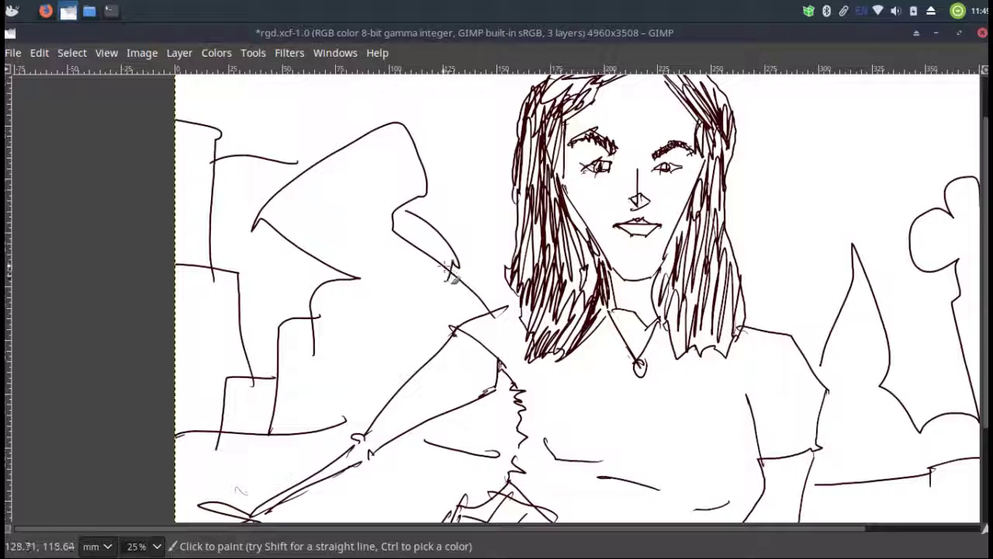
- Draw an oval sun ringed with small loops above the trees on the right side
drag(546, 344, 383, 434)
drag(611, 214, 644, 204)
mouse_move(732, 233)
mouse_down()
mouse_move(676, 262)
mouse_move(733, 237)
mouse_up()
mouse_move(697, 220)
mouse_down()
mouse_move(668, 221)
mouse_move(649, 245)
mouse_move(645, 280)
mouse_move(681, 296)
mouse_move(710, 287)
mouse_move(720, 262)
mouse_move(692, 203)
mouse_up()
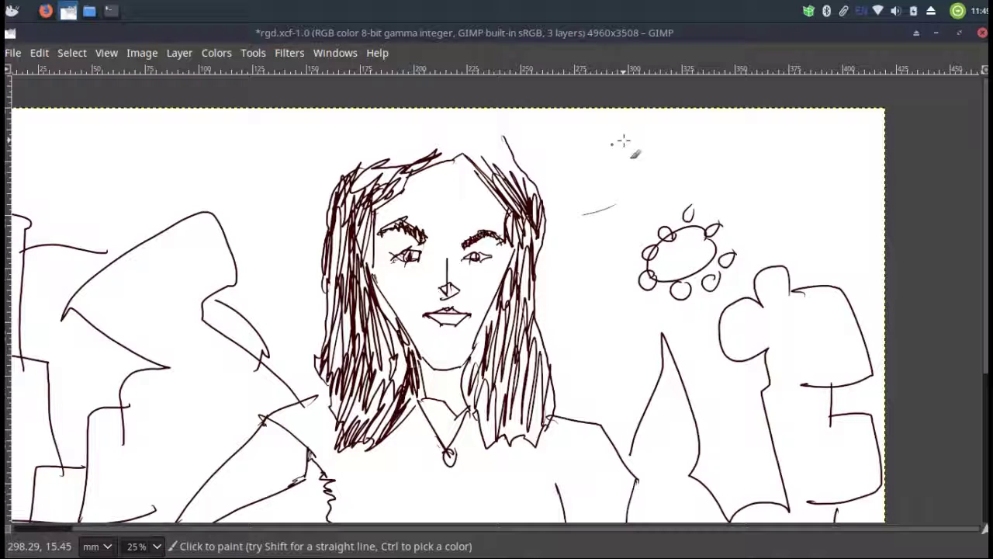
- Draw seven small curly clouds across the sky, three left of the figure and four right of it
mouse_move(195, 160)
mouse_down()
mouse_move(210, 152)
mouse_move(180, 153)
mouse_up()
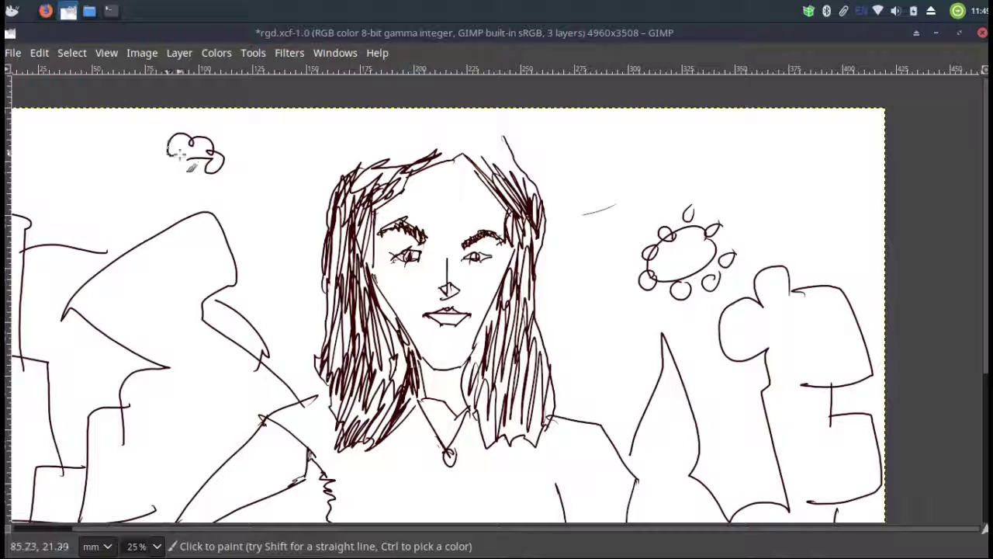
mouse_move(101, 207)
mouse_down()
mouse_move(72, 214)
mouse_move(115, 201)
mouse_move(98, 203)
mouse_up()
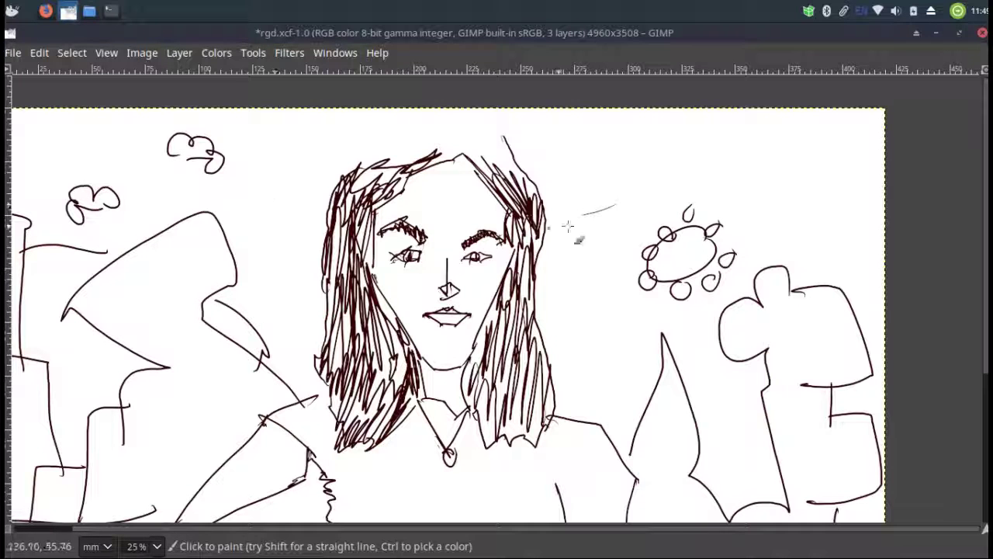
mouse_move(595, 386)
mouse_down()
mouse_move(620, 392)
mouse_move(590, 372)
mouse_move(601, 380)
mouse_up()
mouse_move(822, 243)
mouse_down()
mouse_move(850, 253)
mouse_move(811, 233)
mouse_move(824, 239)
mouse_up()
mouse_move(798, 161)
mouse_down()
mouse_move(764, 159)
mouse_move(799, 162)
mouse_up()
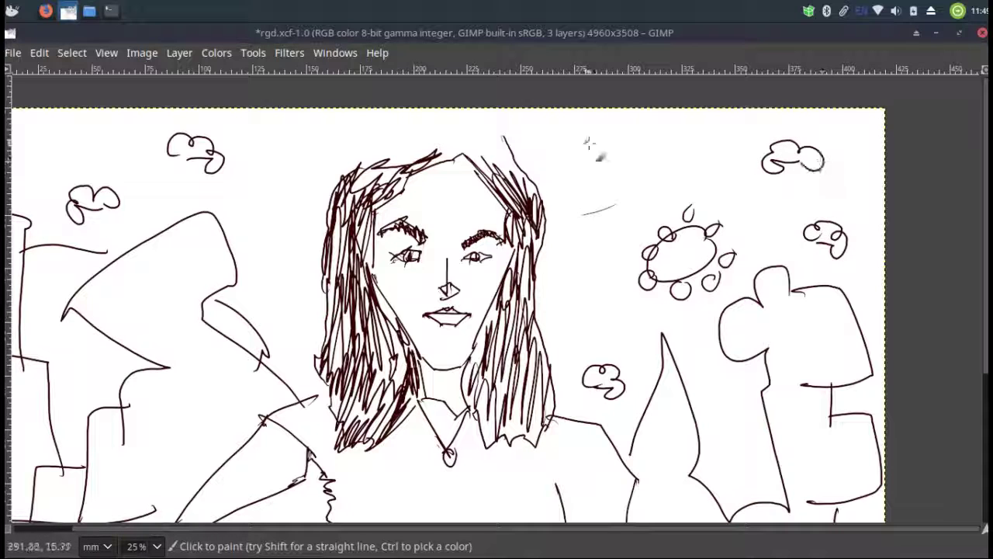
mouse_move(586, 174)
mouse_down()
mouse_move(616, 169)
mouse_move(588, 160)
mouse_up()
click(575, 165)
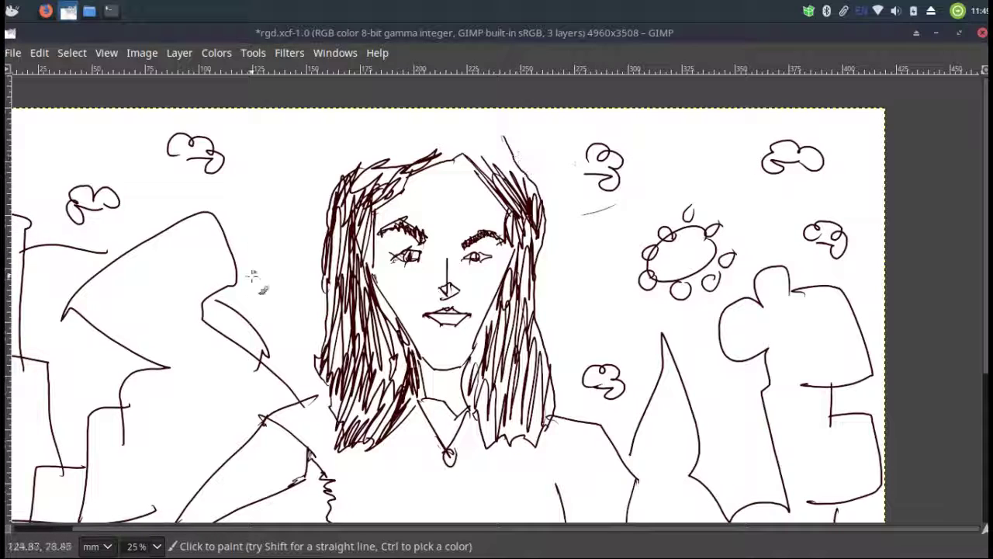
mouse_move(273, 270)
mouse_down()
mouse_move(288, 249)
mouse_move(275, 273)
mouse_up()
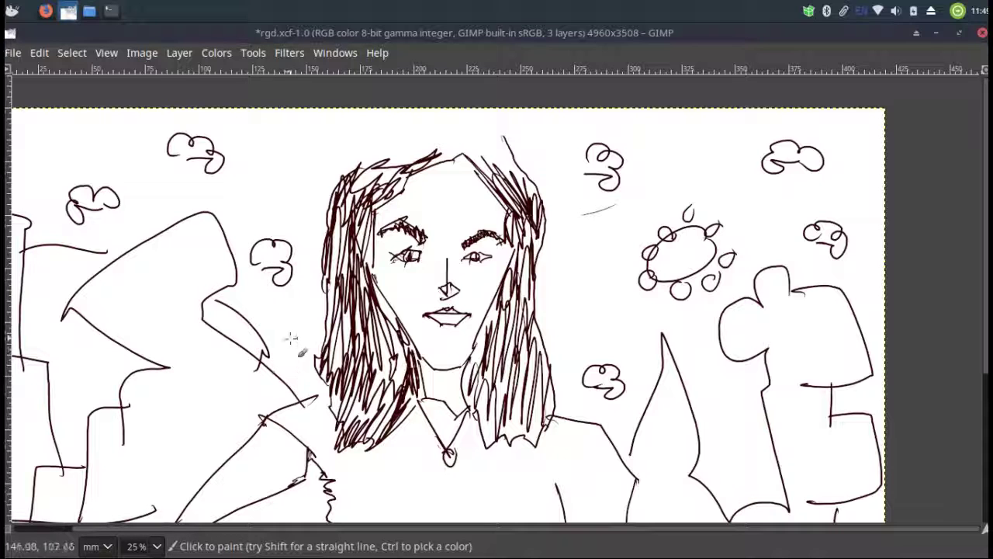
- Draw zigzag water ripples around the skirt and both arms, filling the area below the horizon
scroll(296, 304, down, 5)
scroll(297, 304, left, 1)
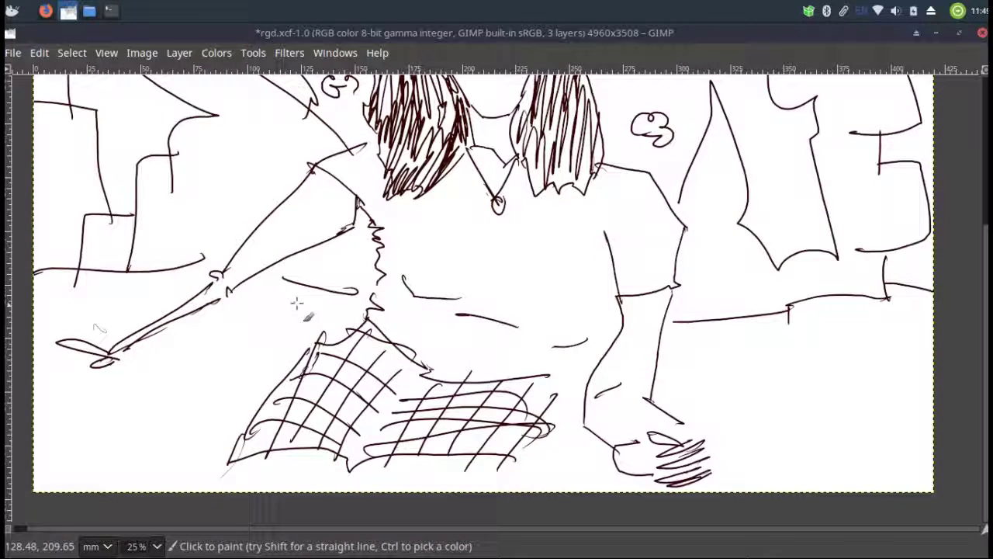
mouse_move(284, 306)
mouse_down()
mouse_move(250, 333)
mouse_move(219, 318)
mouse_up()
mouse_move(170, 265)
mouse_down()
mouse_move(72, 285)
mouse_move(96, 287)
mouse_up()
mouse_move(146, 359)
mouse_down()
mouse_move(104, 413)
mouse_move(54, 421)
mouse_move(205, 405)
mouse_move(263, 384)
mouse_up()
drag(231, 446, 124, 459)
mouse_move(568, 435)
mouse_down()
mouse_move(591, 450)
mouse_move(534, 465)
mouse_up()
mouse_move(684, 347)
mouse_down()
mouse_move(738, 392)
mouse_move(681, 405)
mouse_up()
mouse_move(756, 345)
mouse_down()
mouse_move(805, 381)
mouse_move(882, 406)
mouse_move(897, 332)
mouse_move(932, 309)
mouse_up()
mouse_move(933, 413)
mouse_down()
mouse_move(758, 465)
mouse_move(772, 501)
mouse_move(950, 465)
mouse_up()
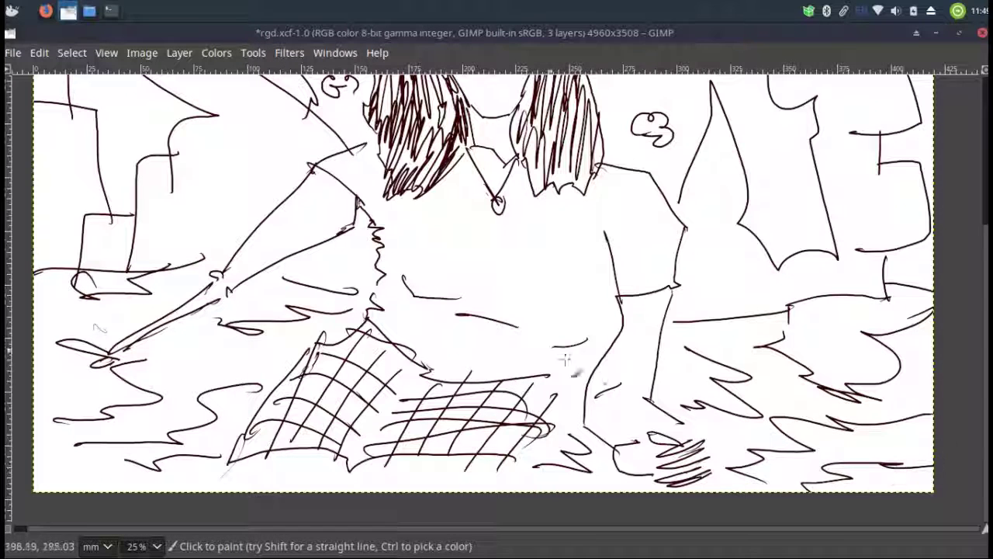
right_click(363, 119)
click(415, 76)
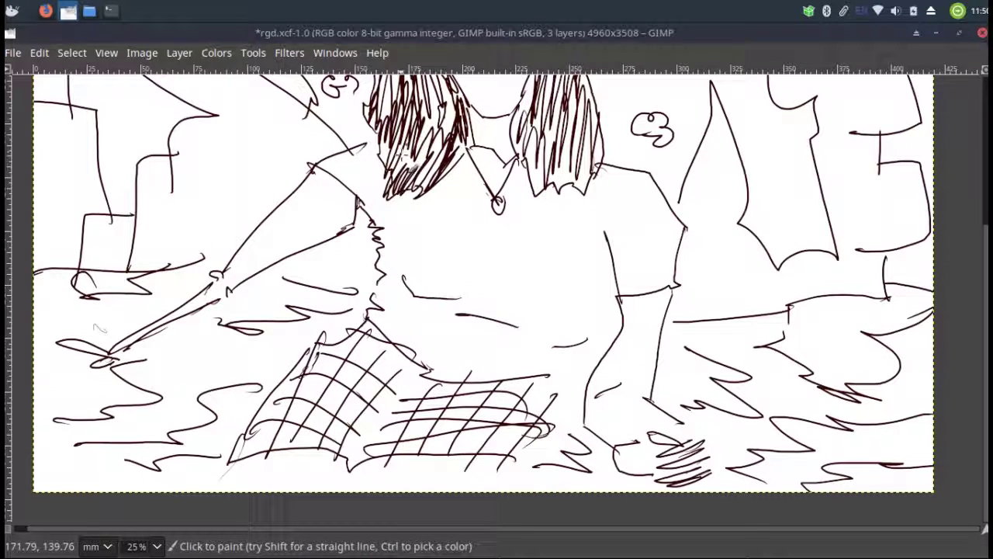